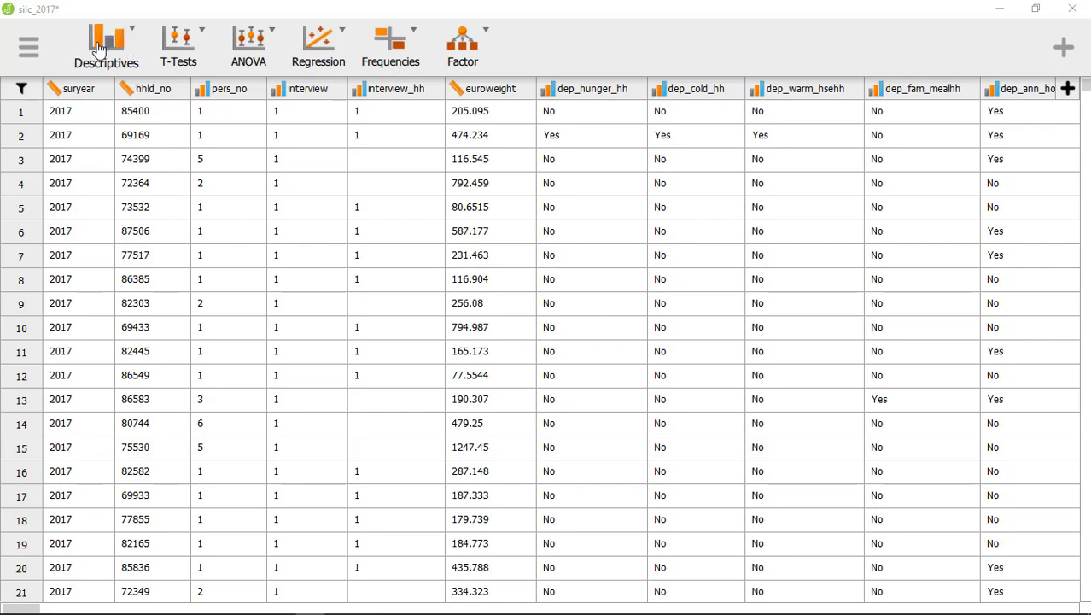
Start a Descriptive Statistics analysis on the silc_2017 dataset.
left_click(124, 47)
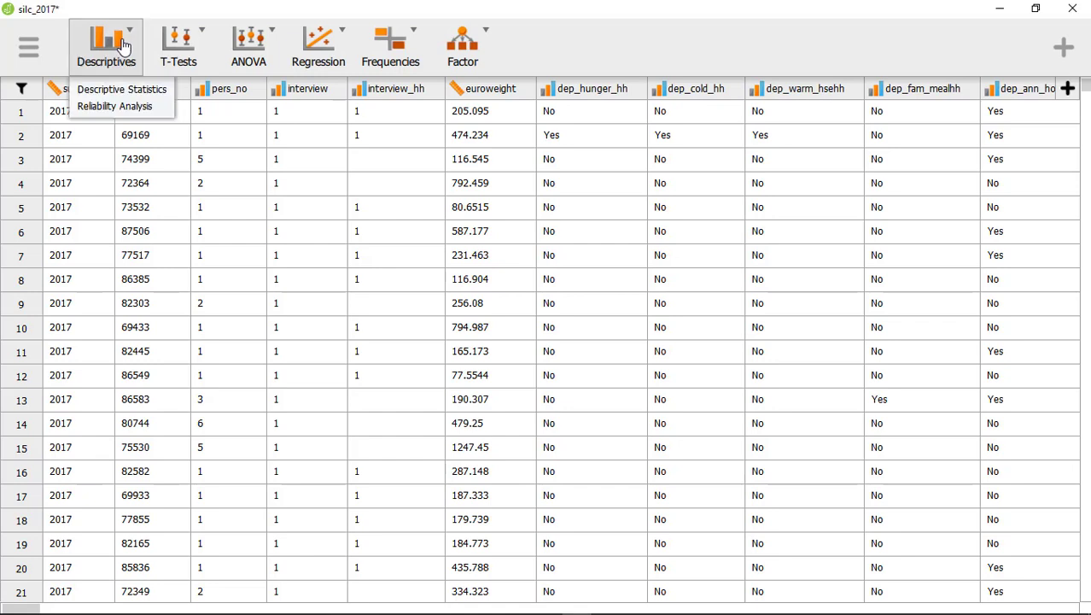
left_click(122, 94)
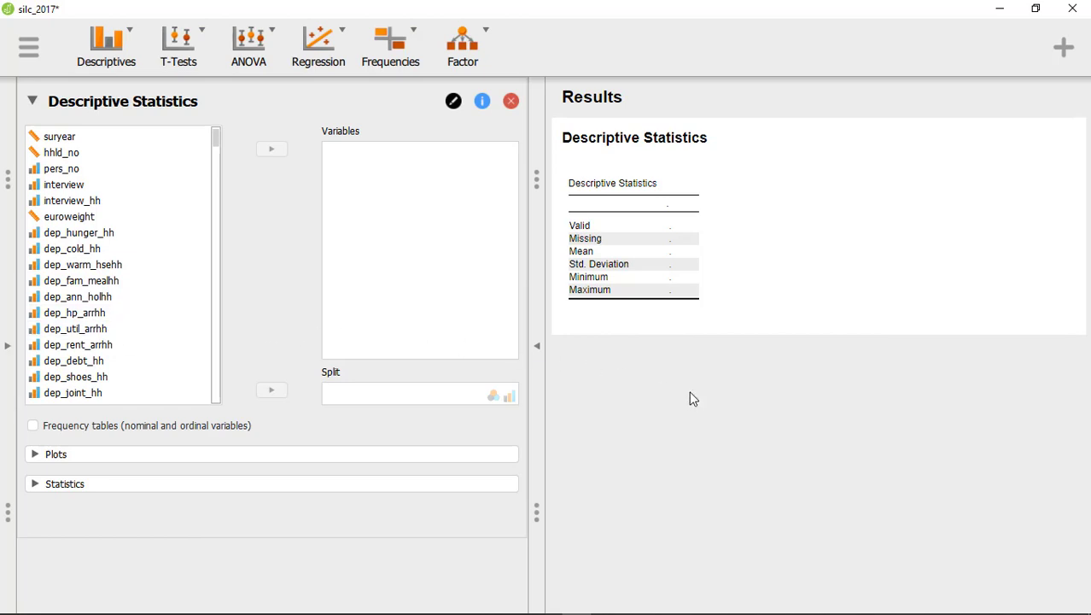
Show, hide and resize the data, analysis options and results views to examine the workspace layout.
left_click(538, 348)
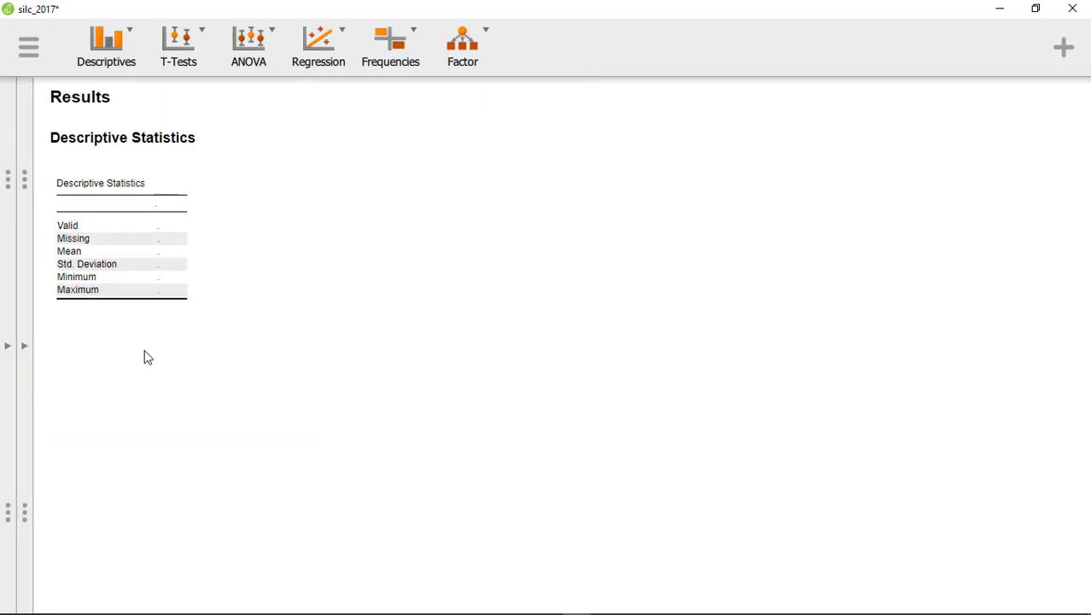
left_click(27, 346)
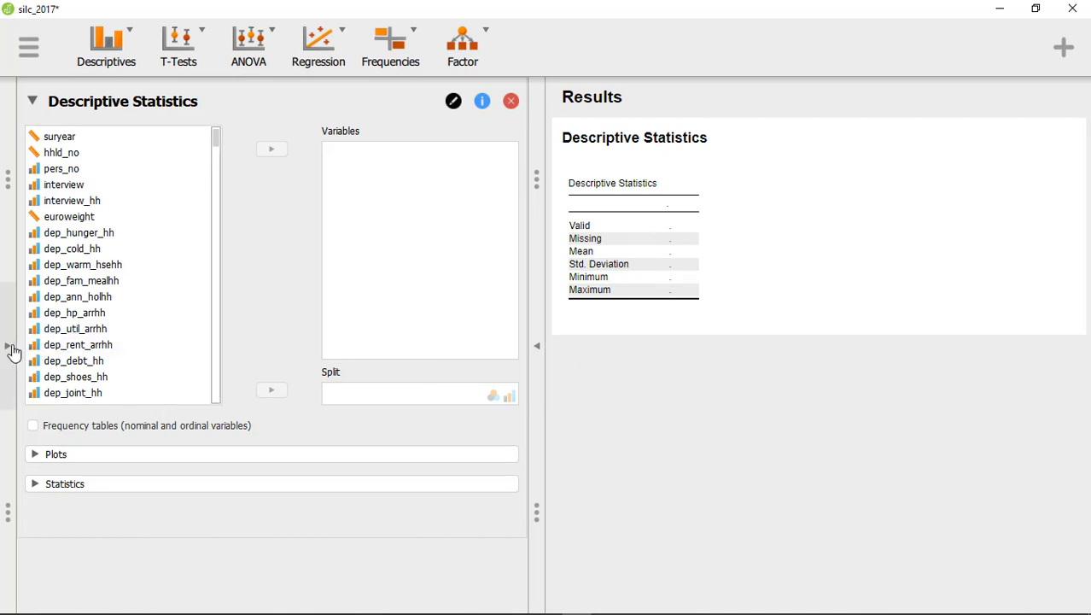
left_click(11, 349)
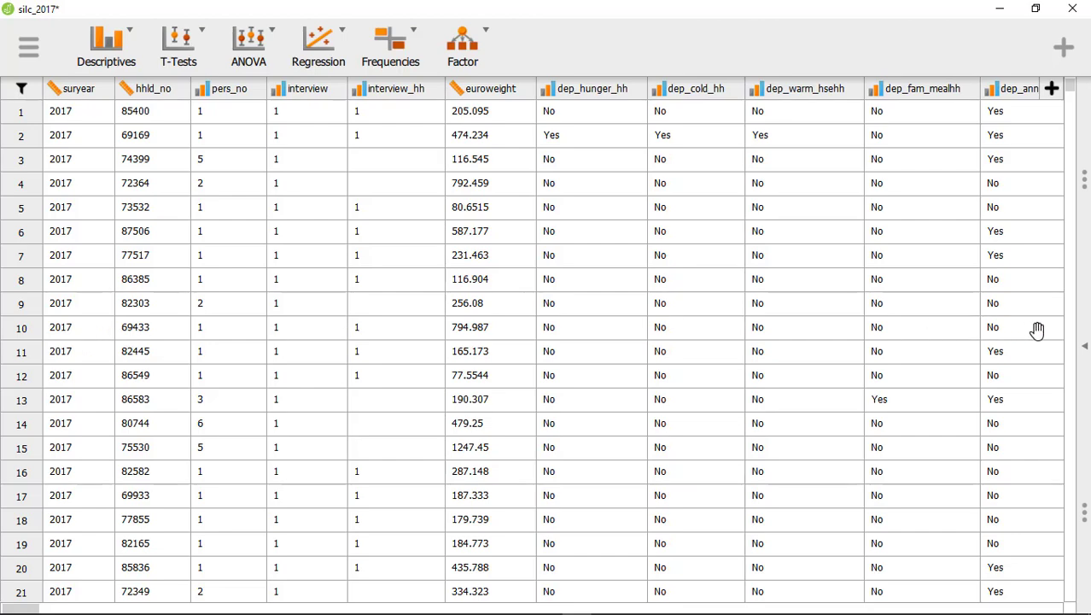
left_click(1084, 349)
left_click(536, 348)
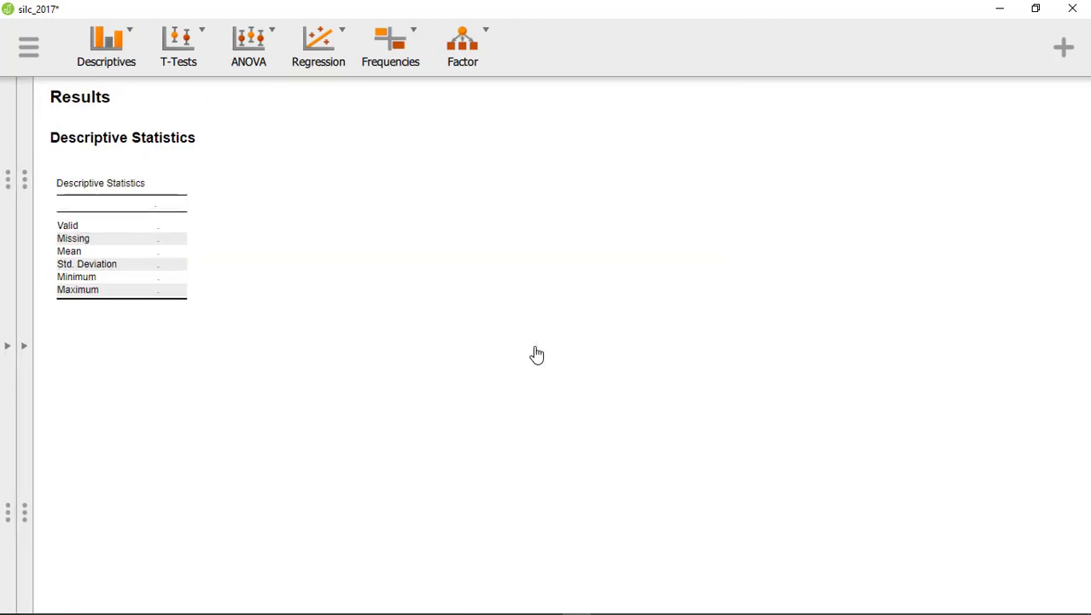
left_click(9, 345)
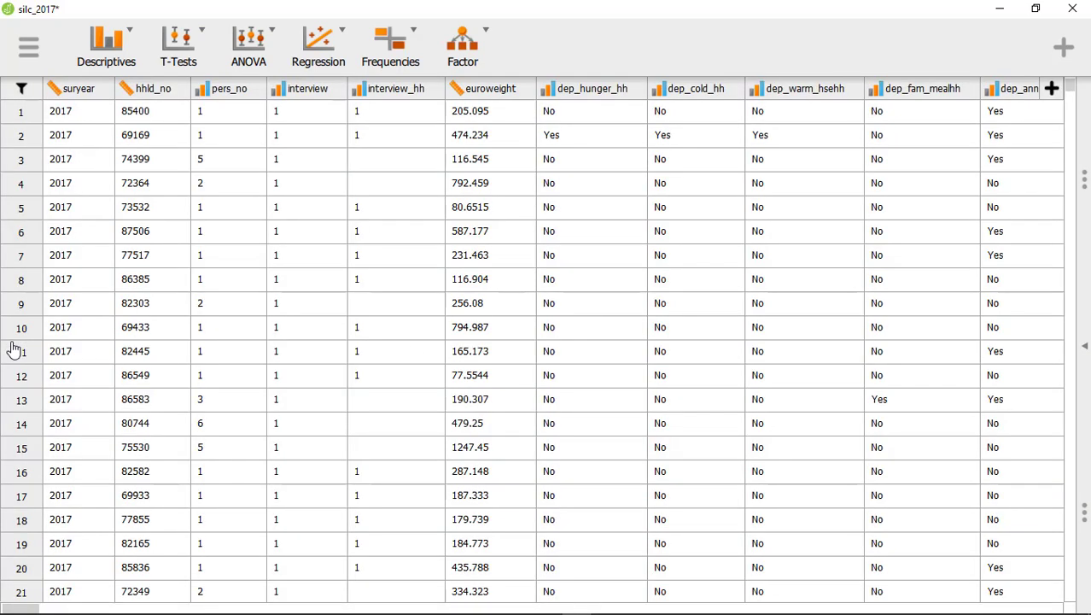
left_click(1084, 352)
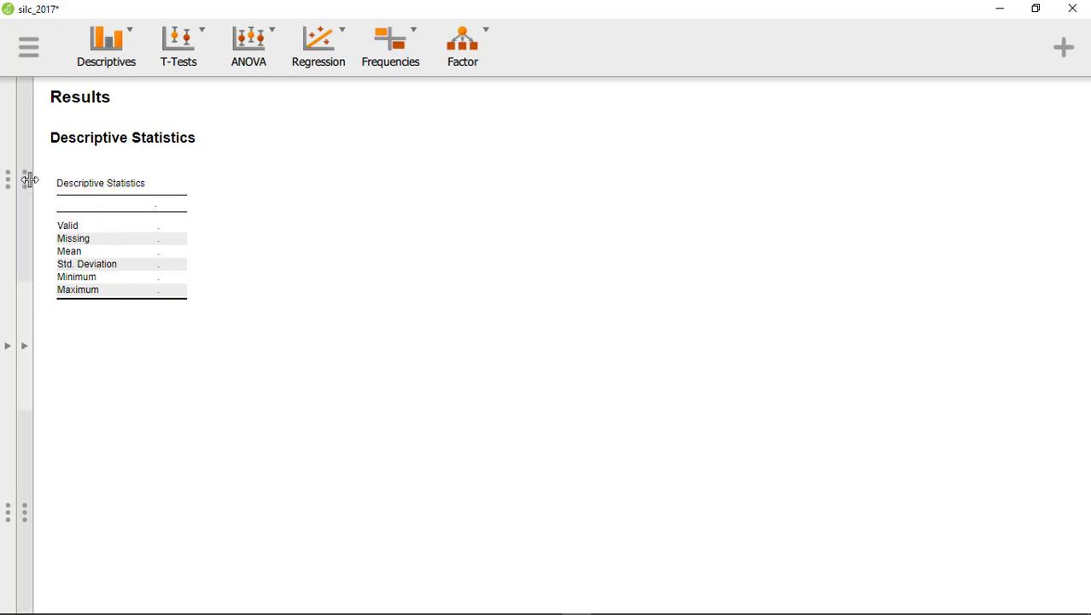
left_click_drag(28, 177, 299, 181)
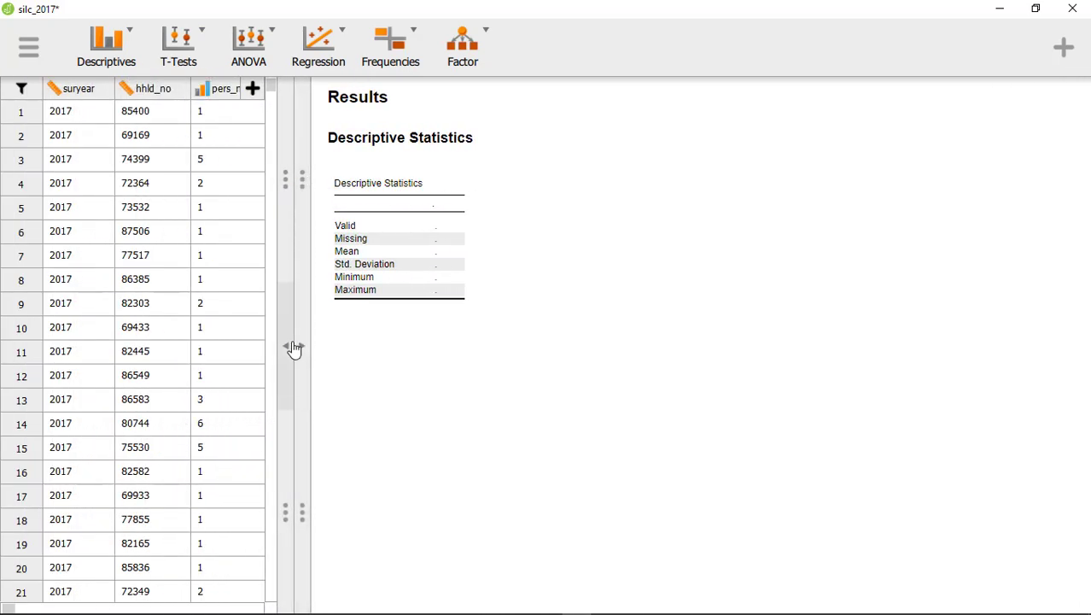
left_click(288, 347)
left_click(24, 346)
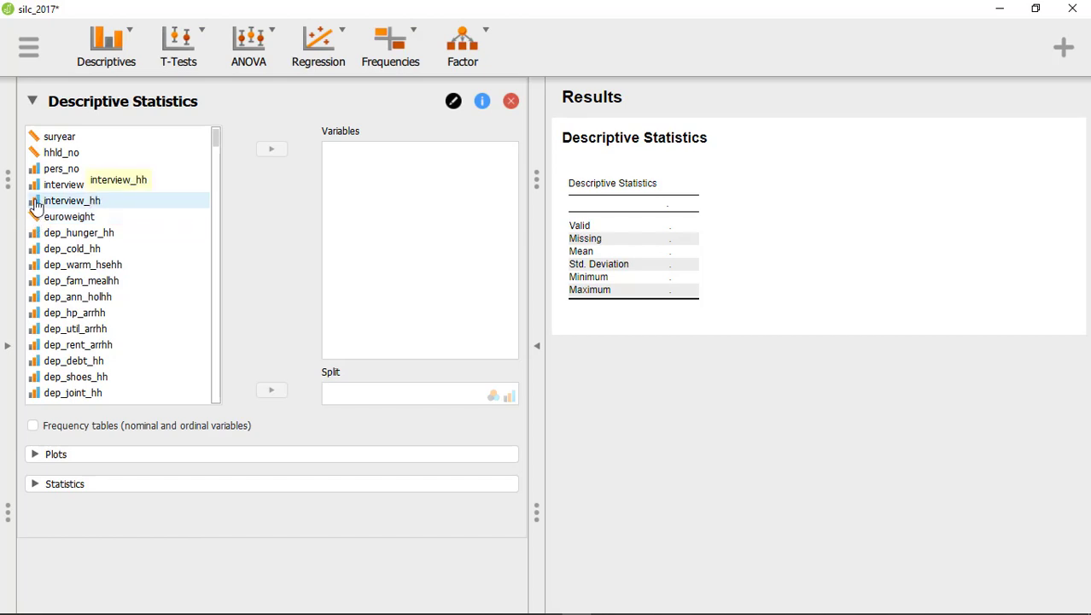
Try adding nat_totinc to the analysis variables and take it out again.
scroll(37, 345, "down", 1)
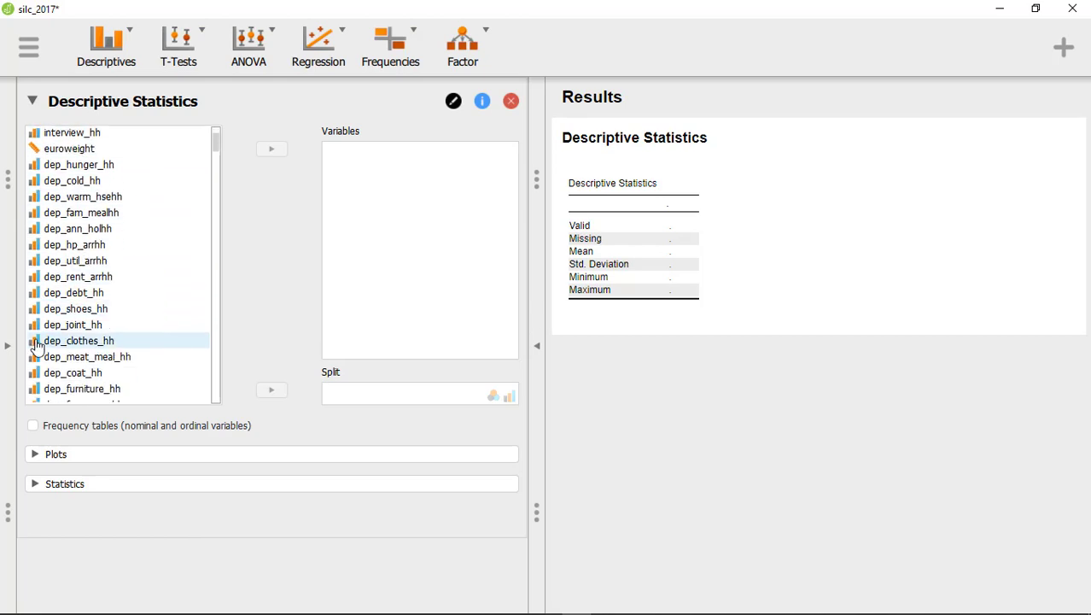
scroll(91, 303, "down", 6)
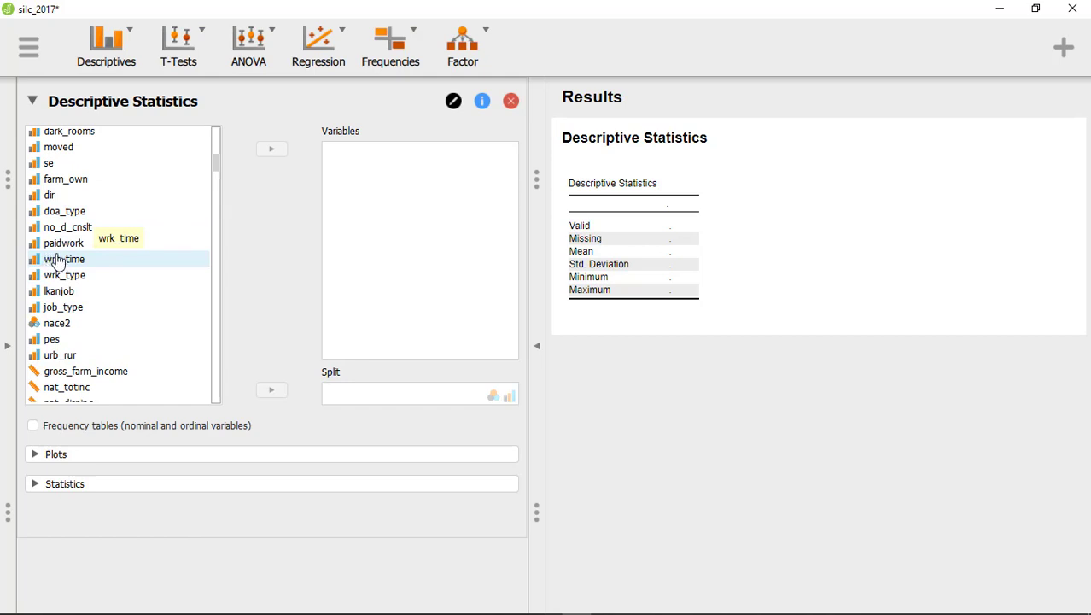
scroll(69, 260, "down", 3)
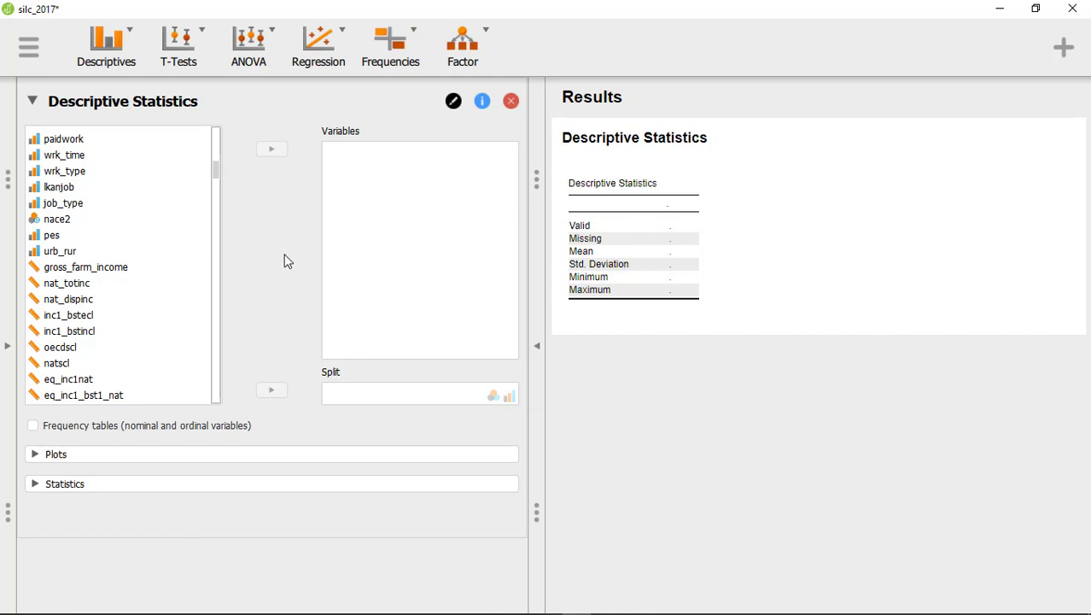
double_click(75, 290)
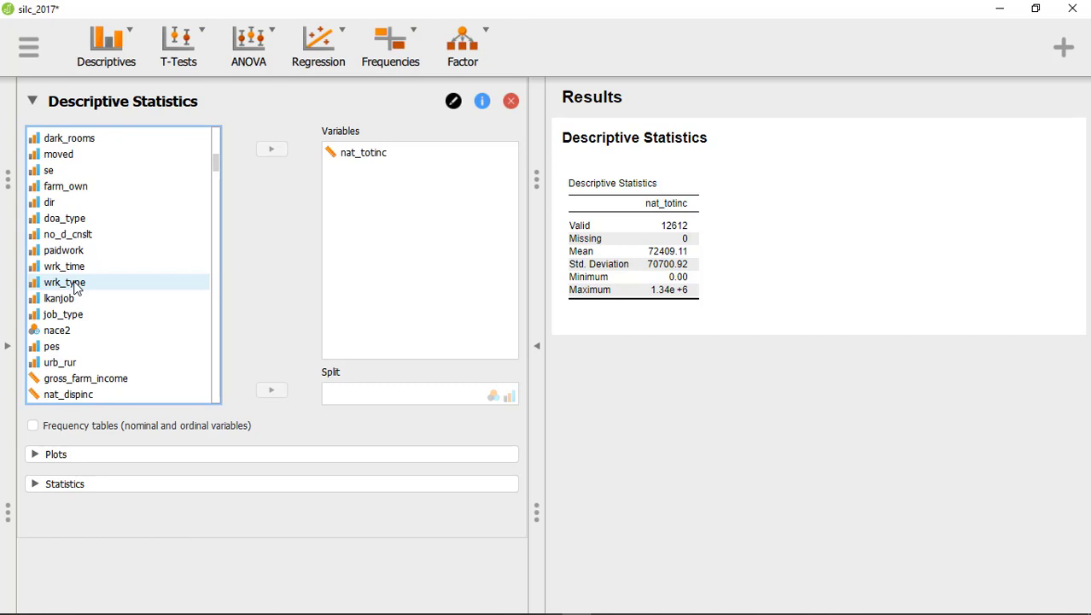
left_click(366, 156)
left_click(266, 150)
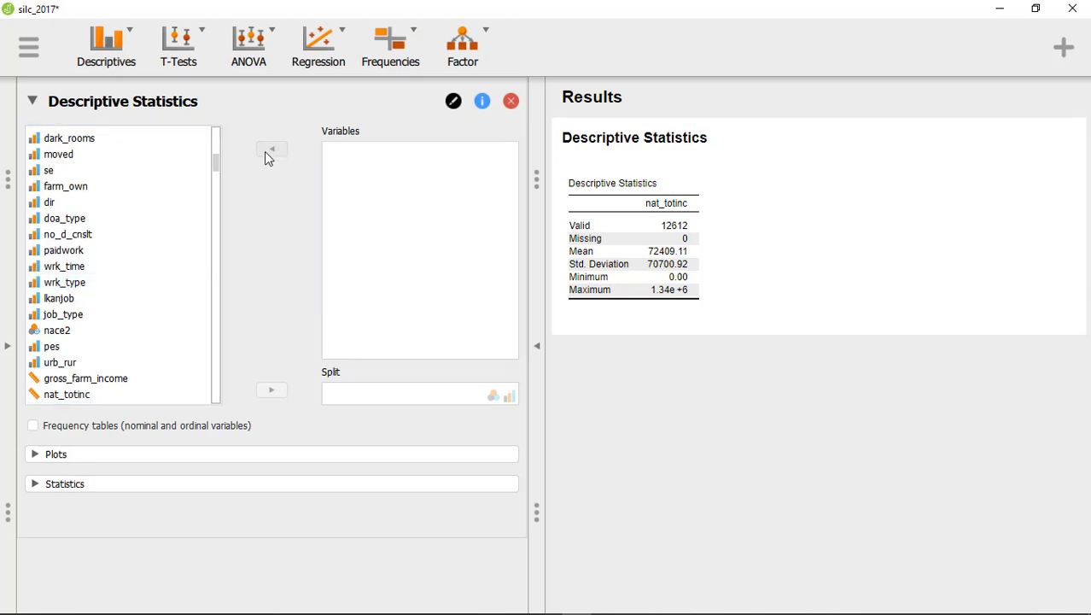
Add nat_totinc and nat_dispinc as the variables of the descriptive analysis.
scroll(93, 324, "down", 3)
left_click(75, 291)
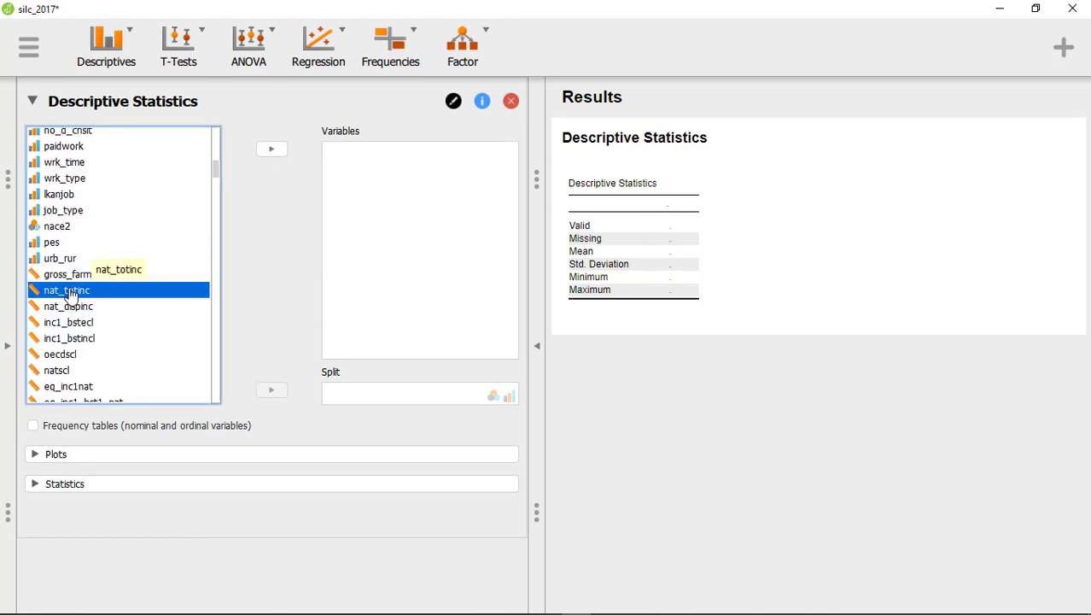
left_click(272, 152)
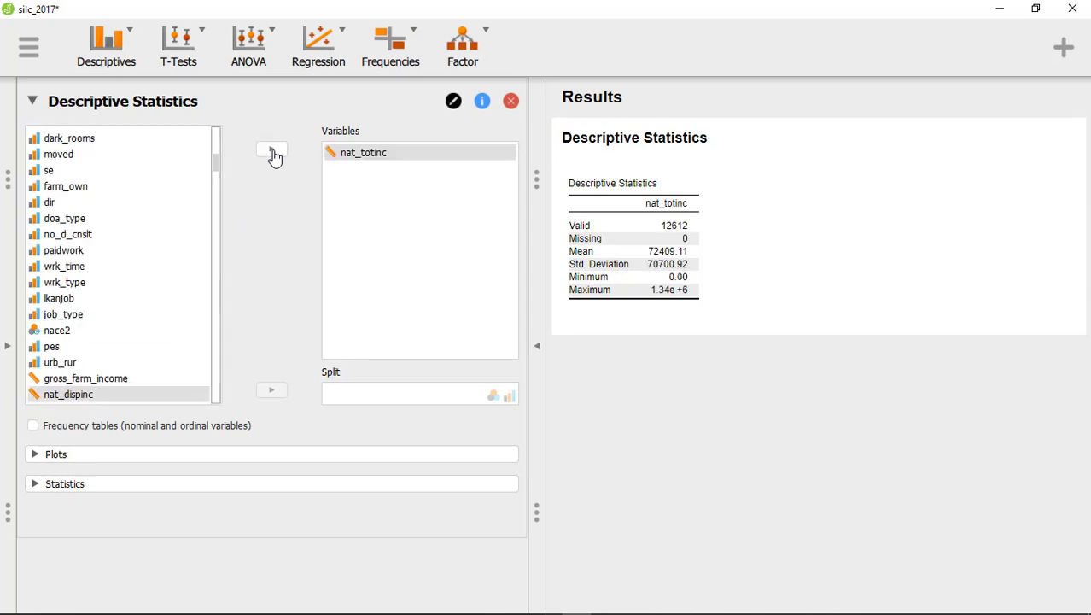
scroll(115, 297, "down", 2)
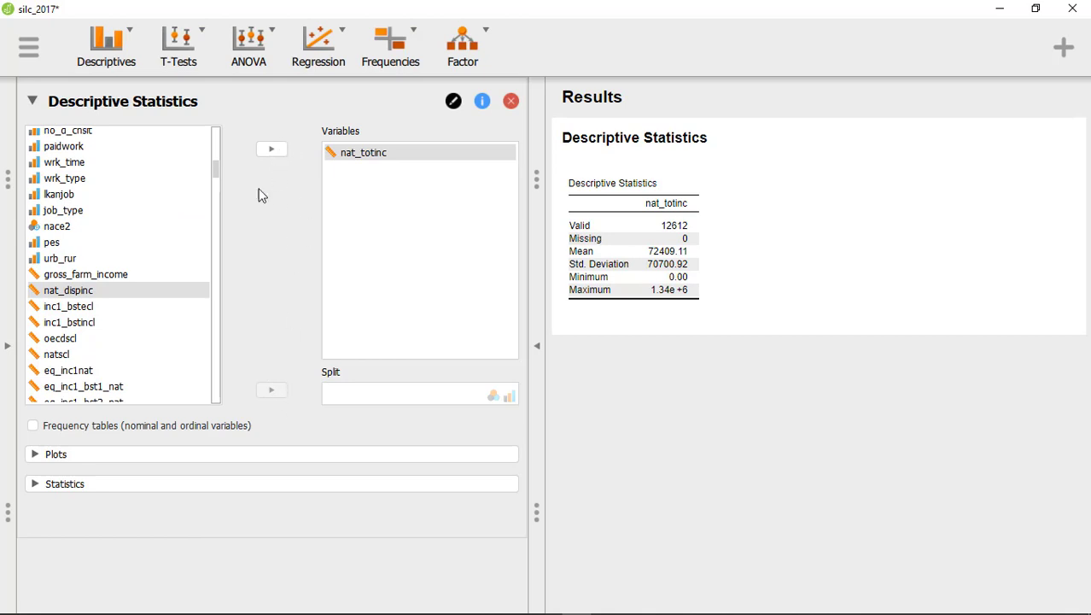
left_click(68, 309)
left_click(58, 292)
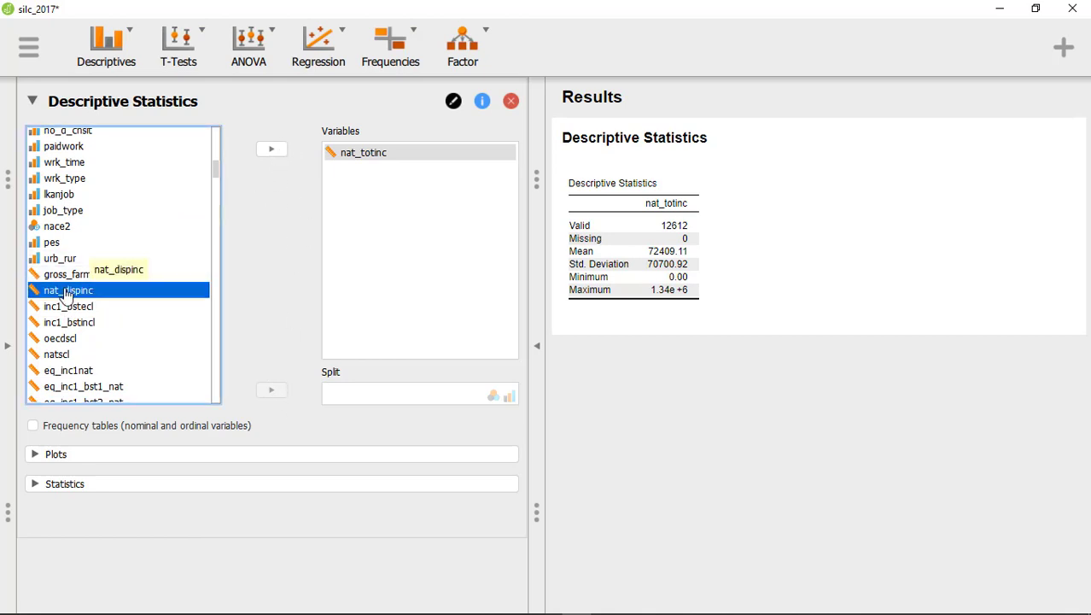
left_click(273, 153)
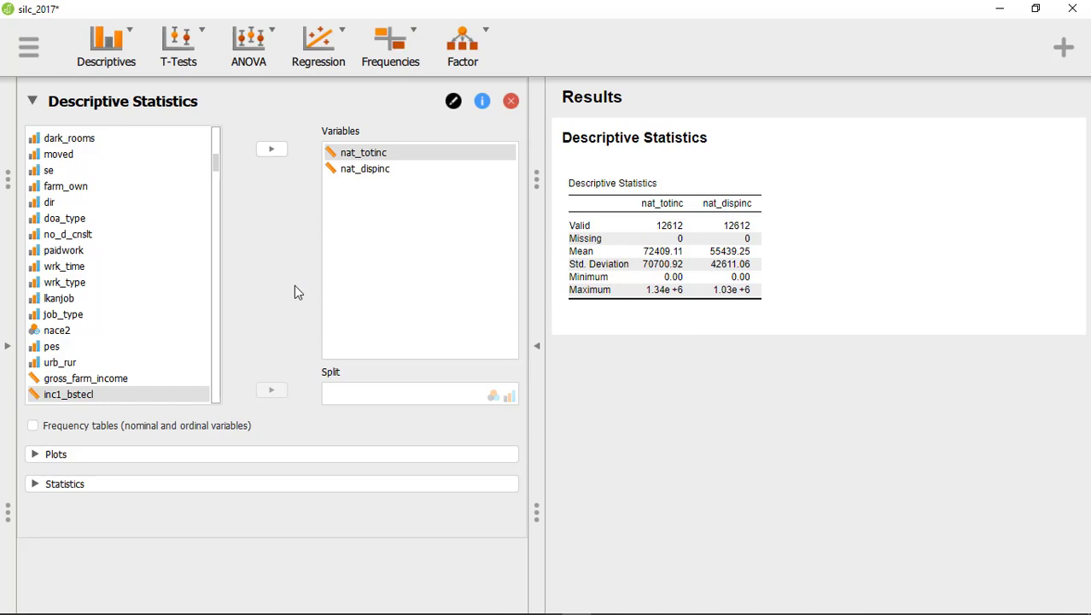
Enable distribution plots for the analysis and review the histograms of nat_totinc and nat_dispinc.
left_click(34, 455)
scroll(294, 371, "down", 3)
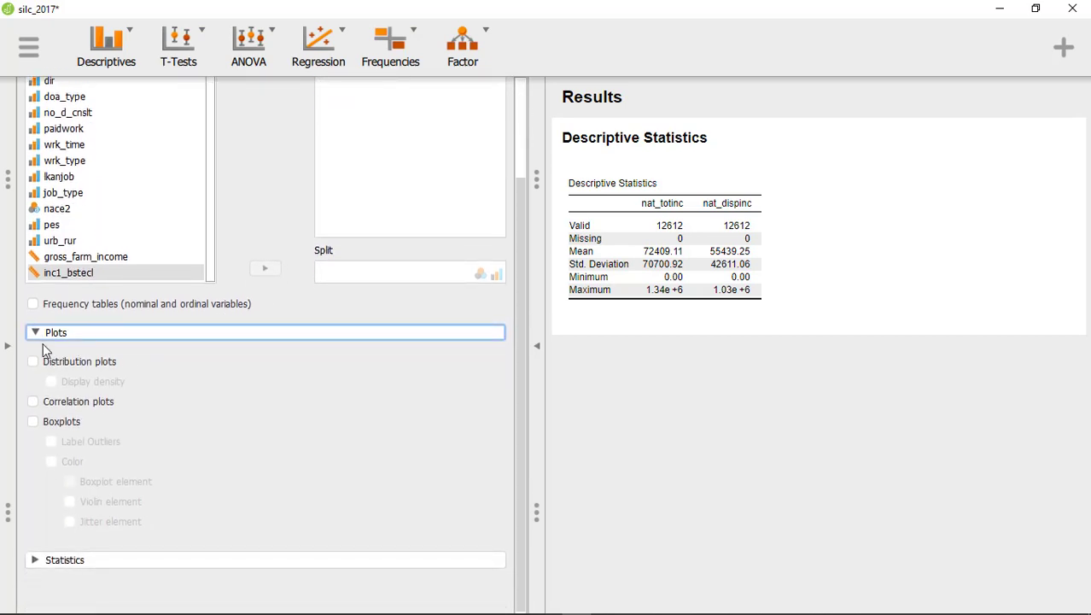
left_click(33, 363)
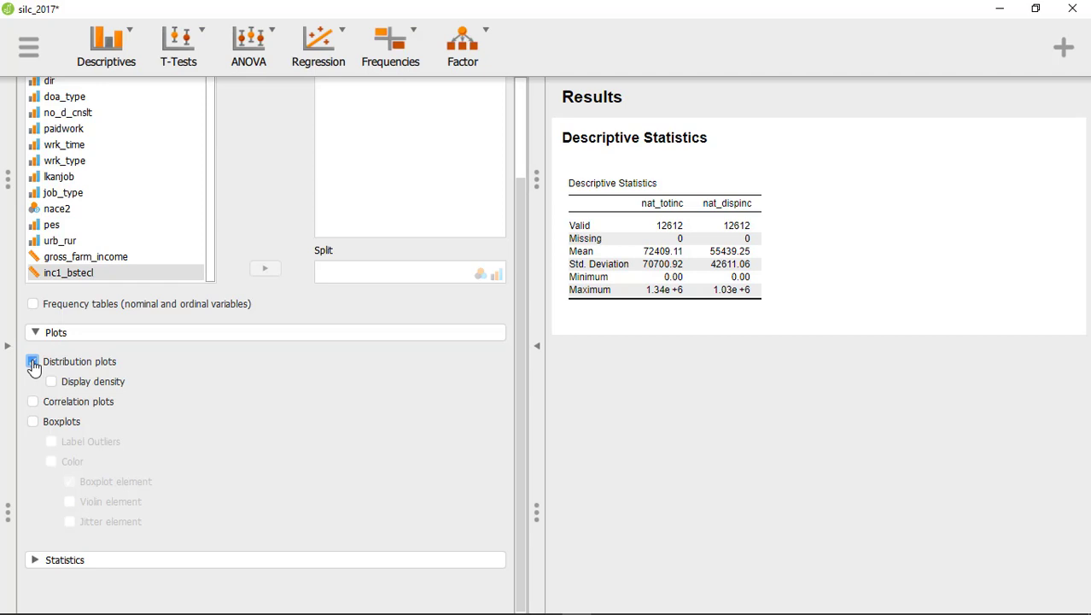
scroll(928, 402, "down", 1)
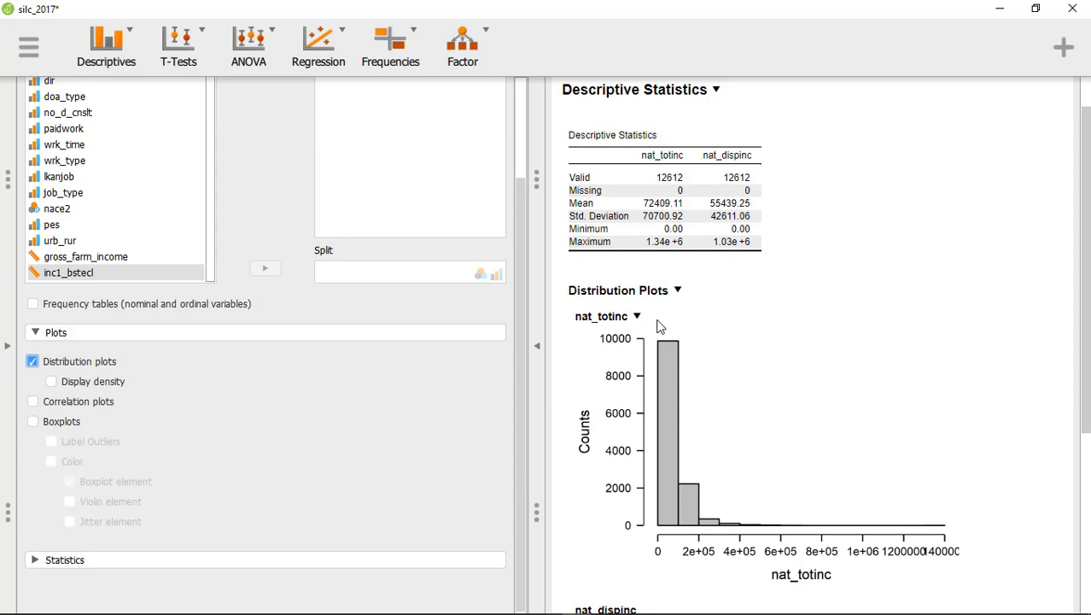
scroll(750, 437, "down", 5)
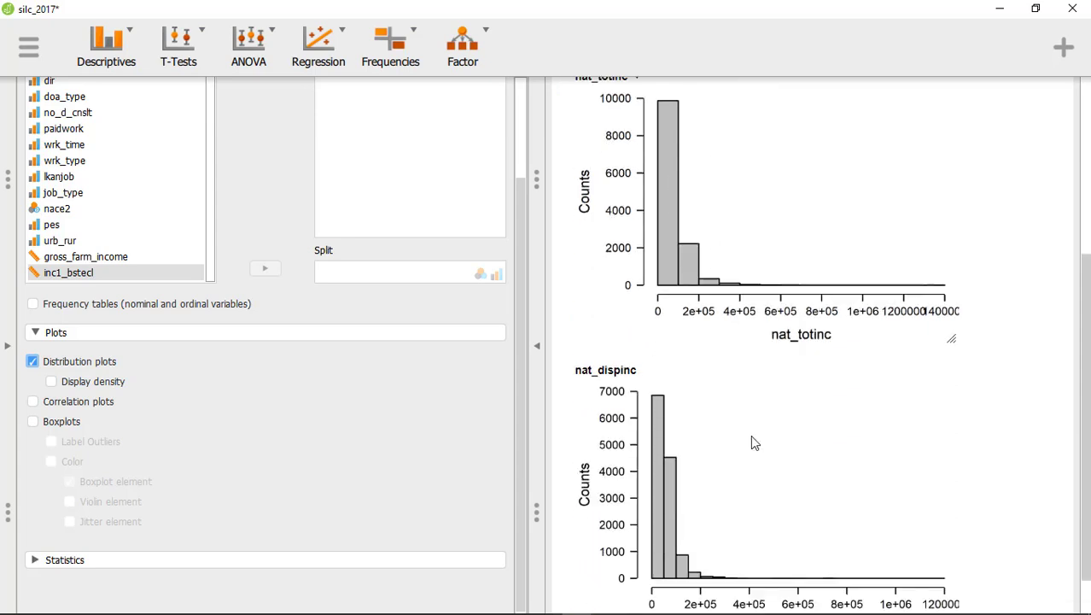
scroll(691, 483, "down", 1)
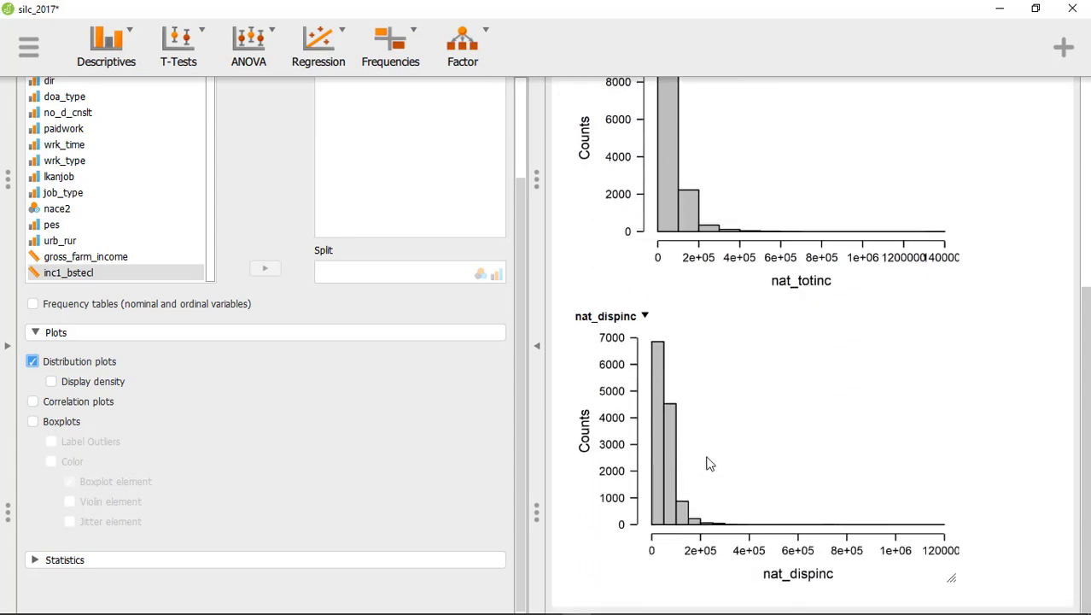
scroll(717, 444, "up", 7)
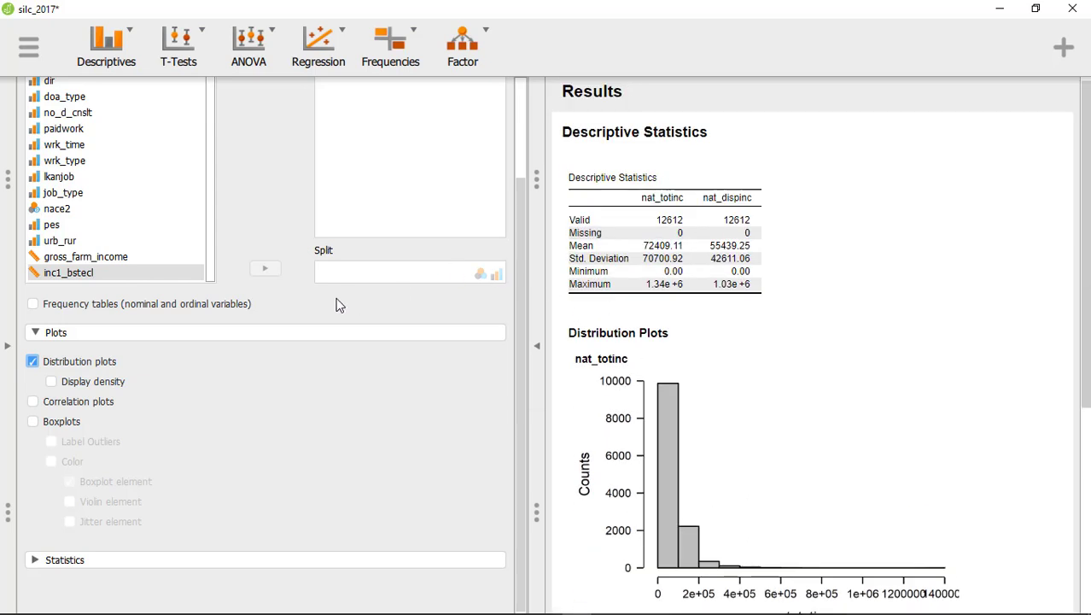
scroll(339, 302, "up", 3)
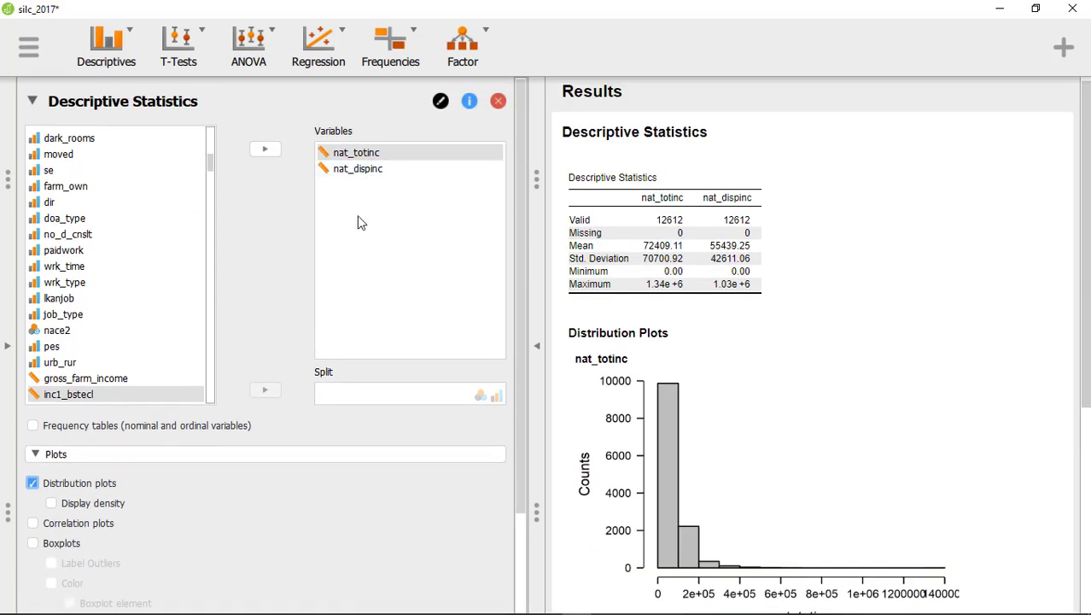
scroll(845, 382, "down", 2)
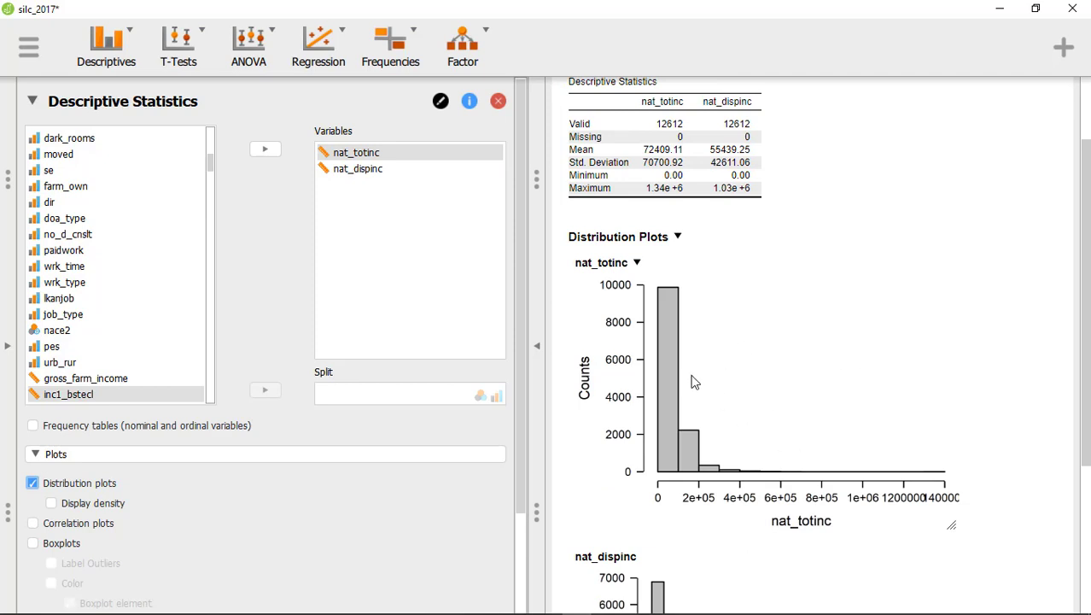
Try out boxplots for nat_totinc and nat_dispinc and switch them off again.
scroll(243, 465, "down", 3)
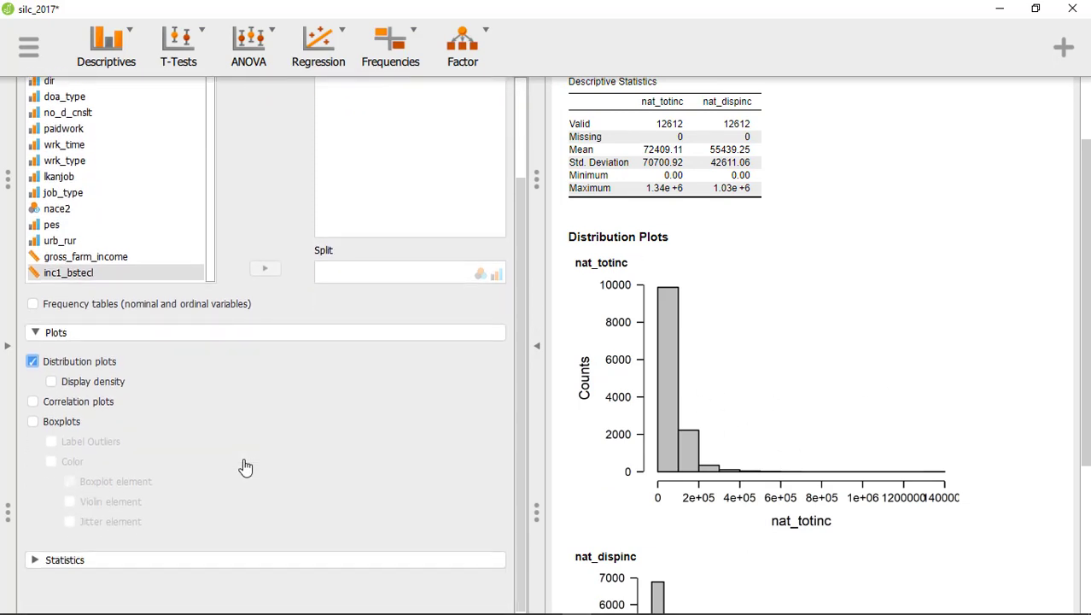
left_click(32, 422)
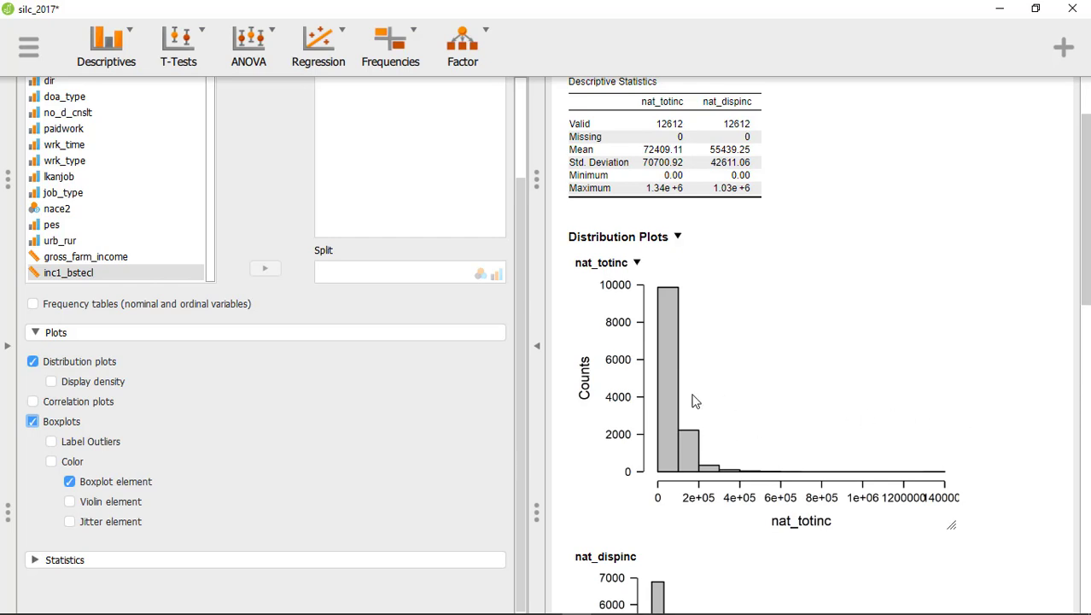
scroll(1006, 408, "down", 3)
scroll(1005, 408, "down", 6)
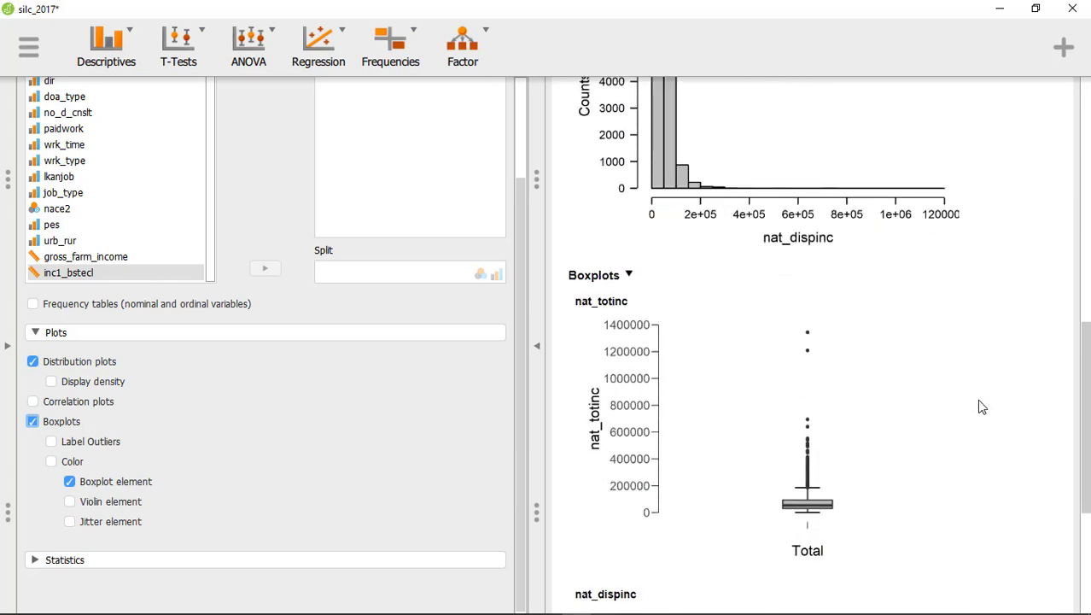
scroll(888, 345, "down", 2)
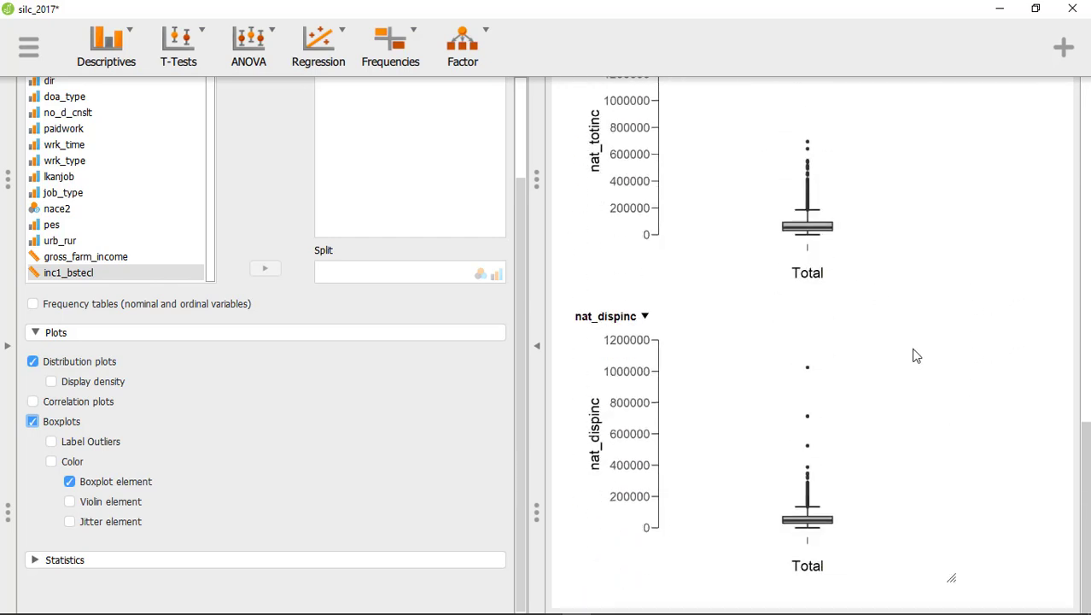
scroll(965, 368, "up", 3)
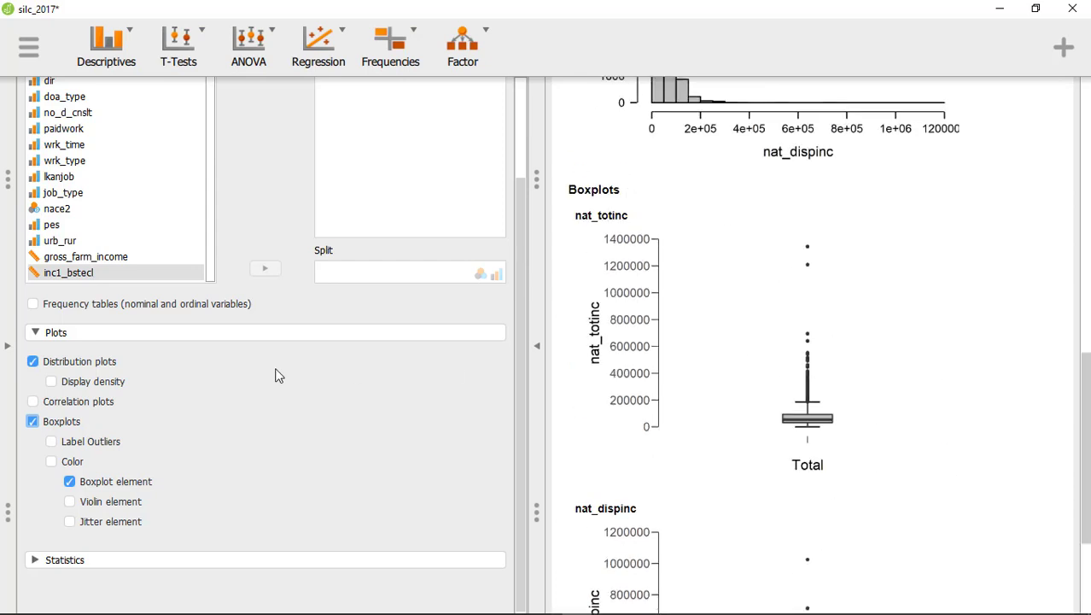
left_click(32, 421)
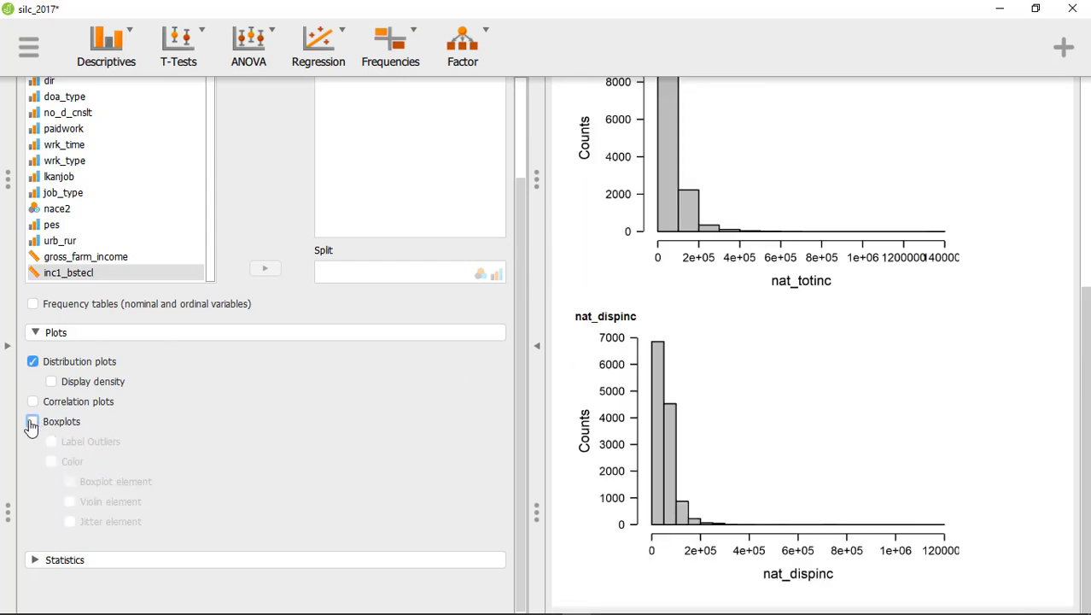
Add the median to the statistics of the descriptive analysis and review the resulting table for nat_totinc and nat_dispinc.
left_click(34, 560)
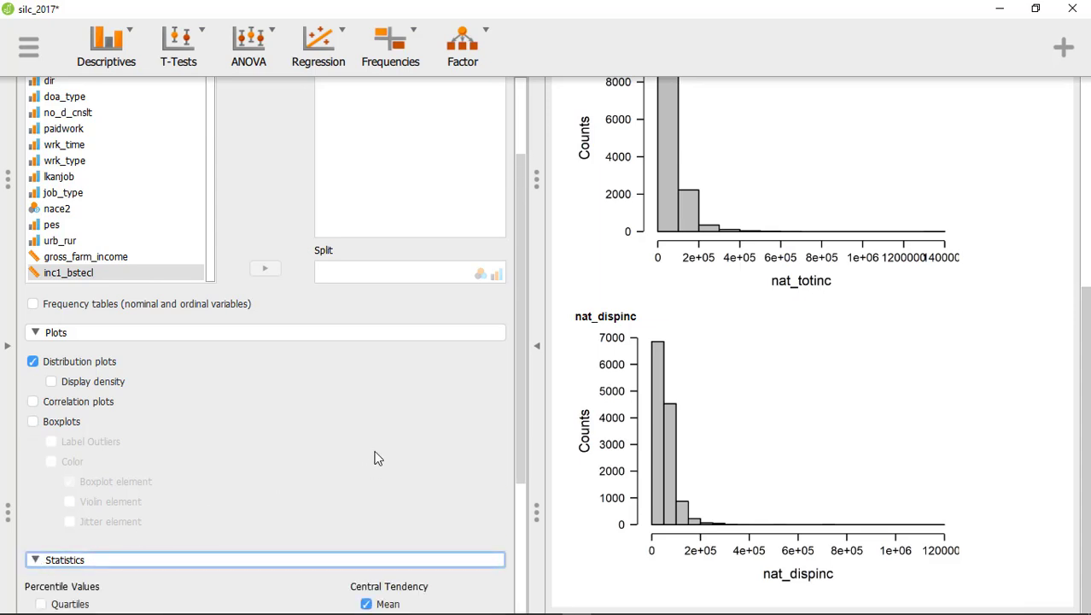
scroll(376, 455, "down", 3)
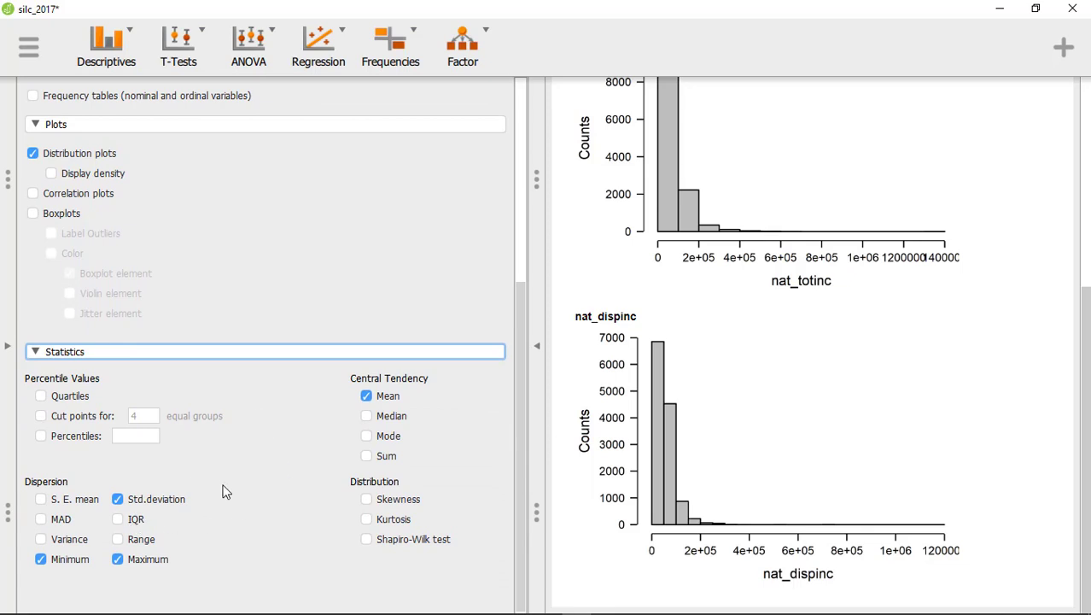
scroll(862, 416, "up", 5)
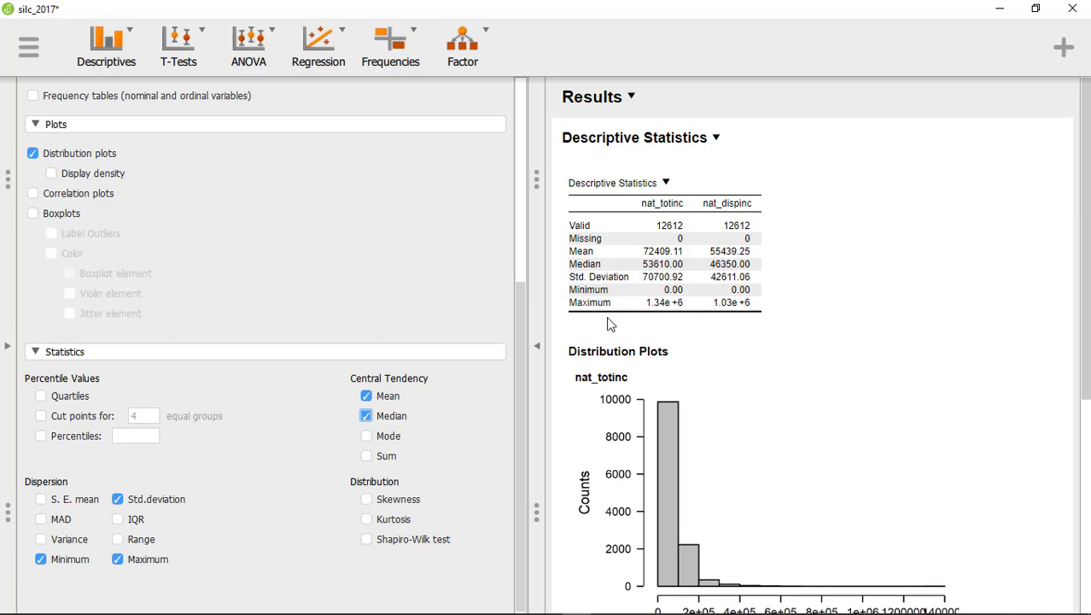
scroll(416, 290, "up", 5)
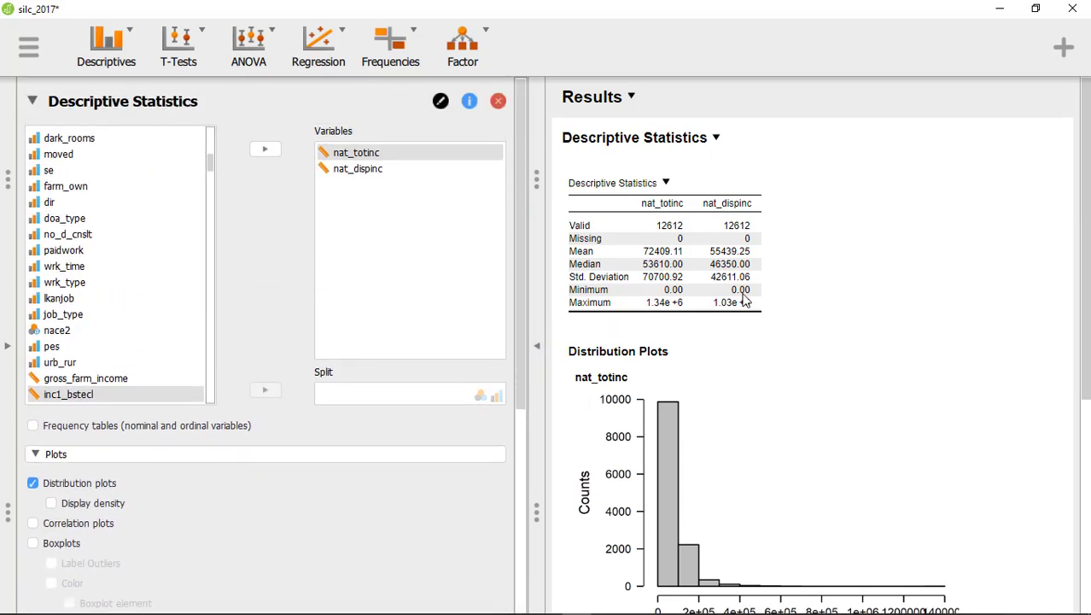
View the results across the full window, look at the data sheet, and return to the analysis options beside the results.
left_click(537, 345)
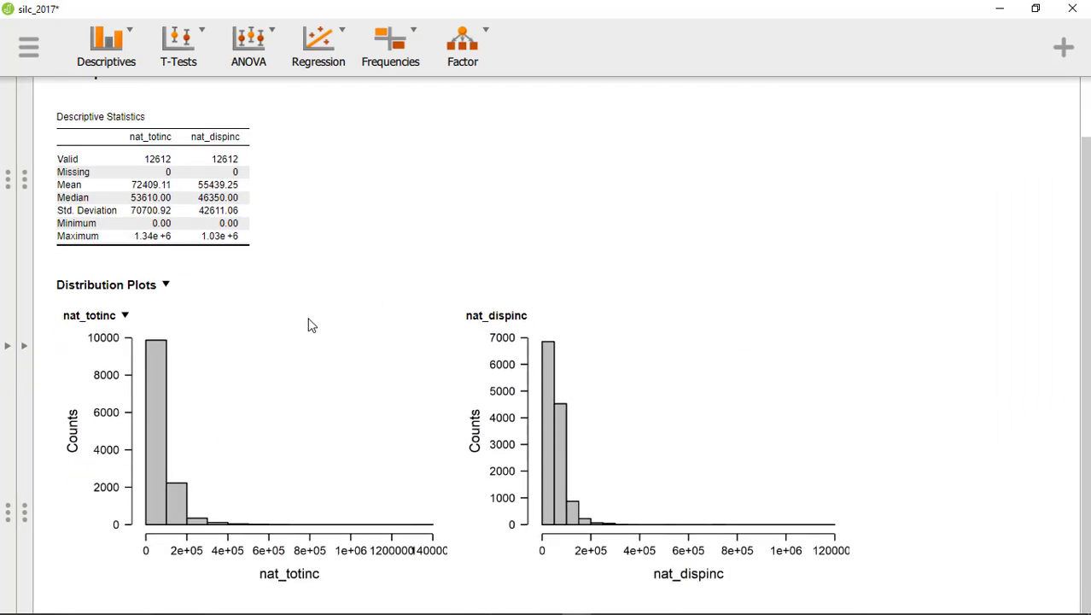
left_click(7, 341)
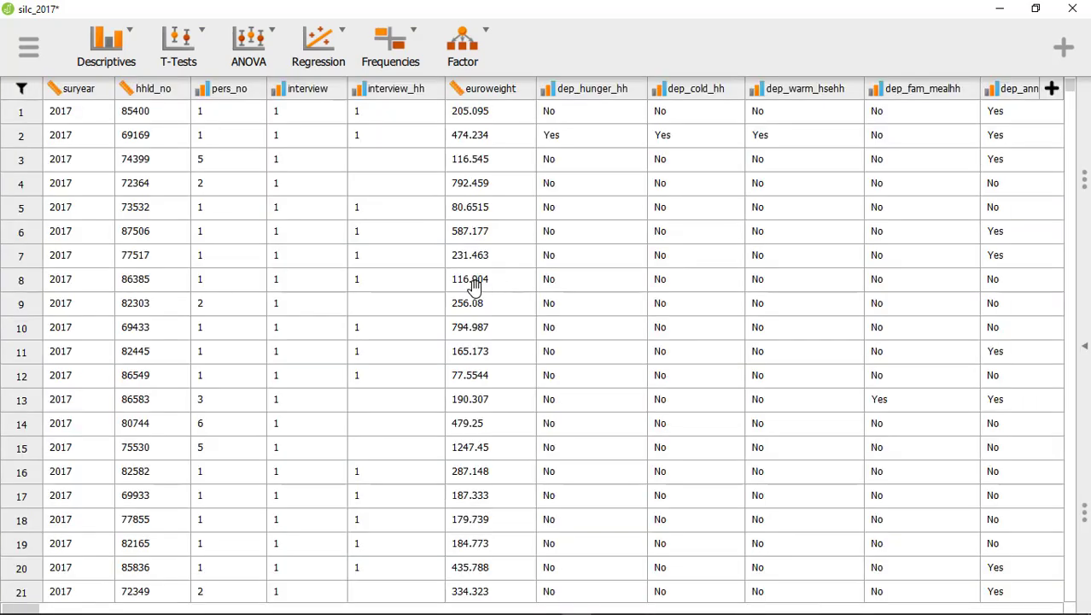
left_click(1084, 350)
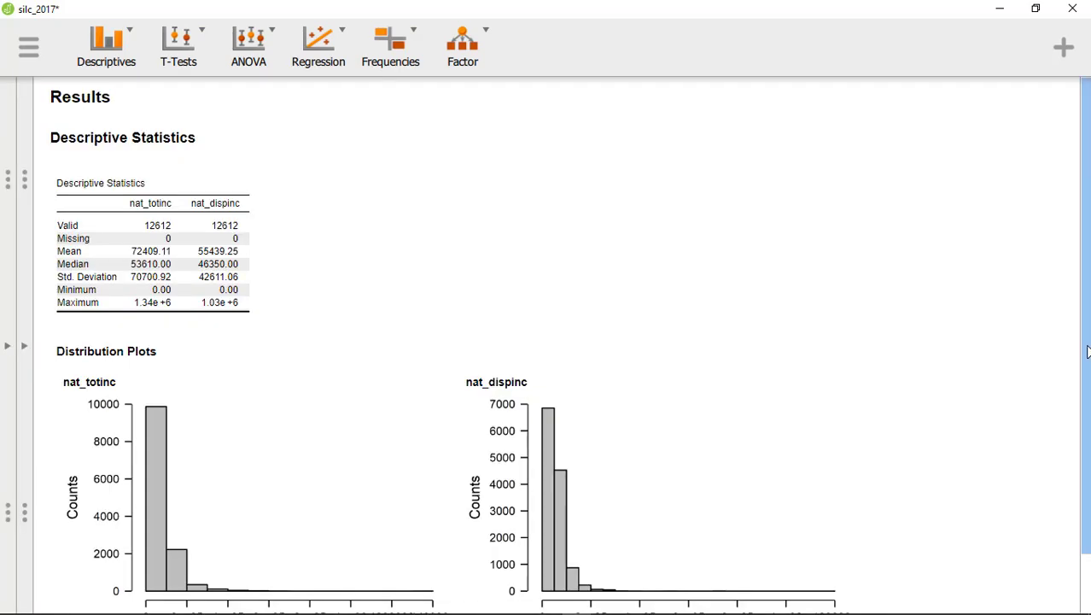
left_click(22, 350)
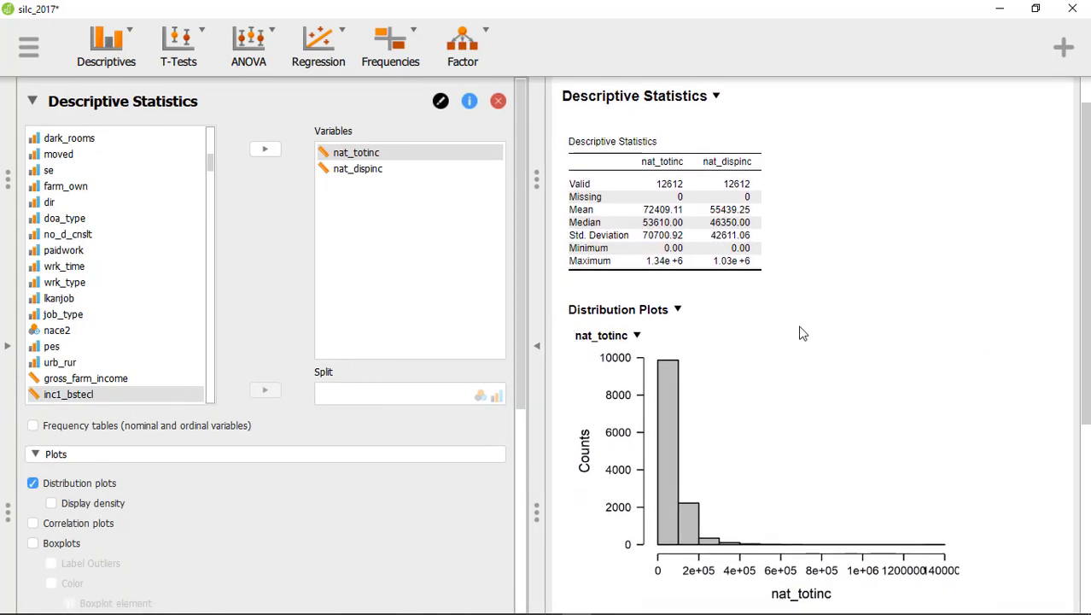
Copy the Descriptive Statistics table of nat_totinc and nat_dispinc from the results.
scroll(803, 332, "up", 1)
scroll(832, 319, "down", 8)
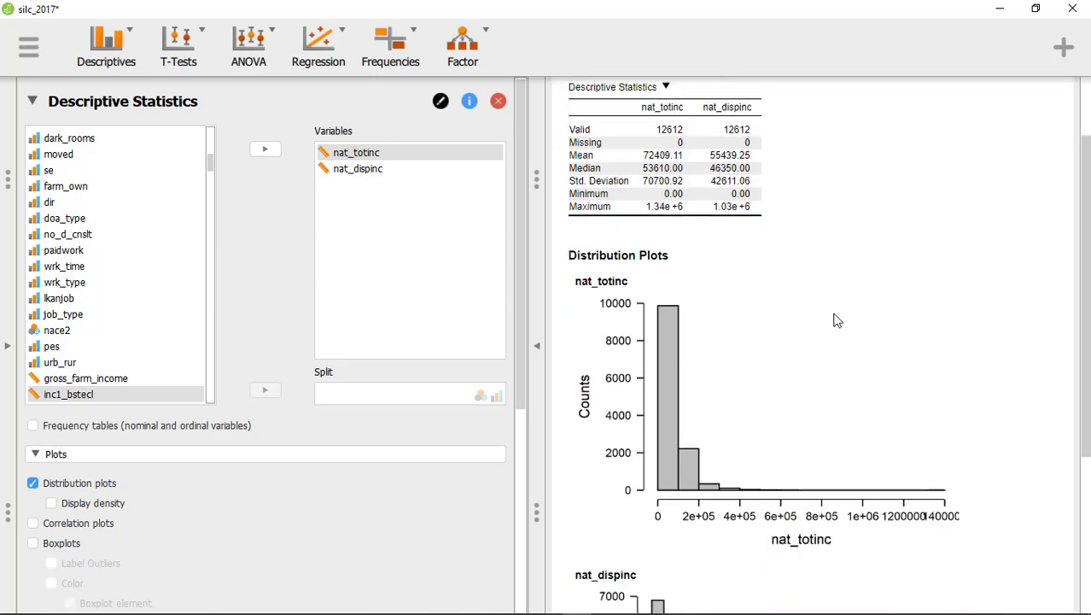
scroll(836, 319, "up", 8)
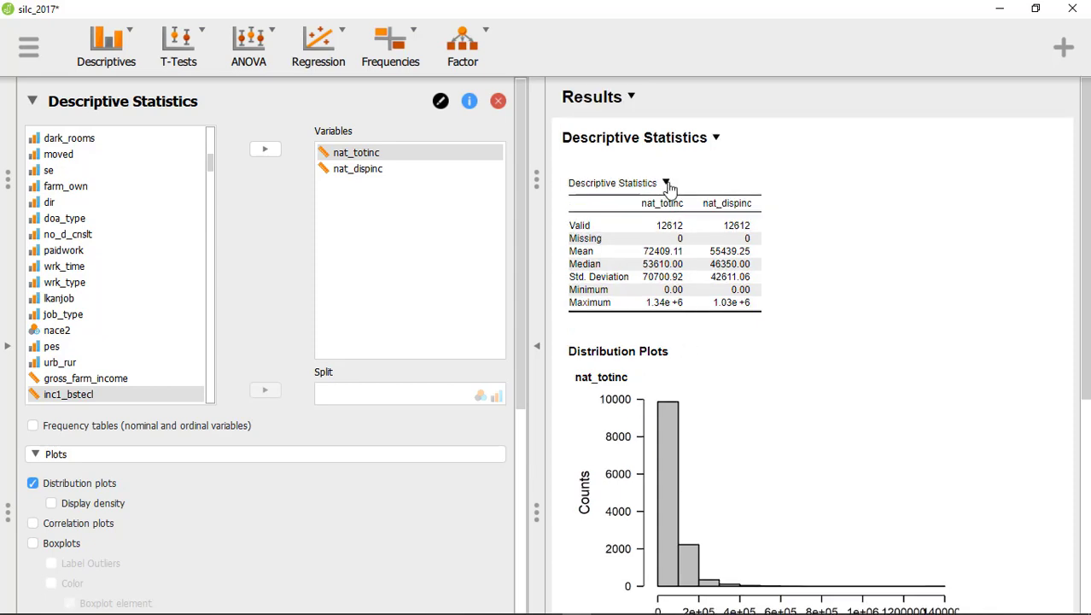
left_click(667, 185)
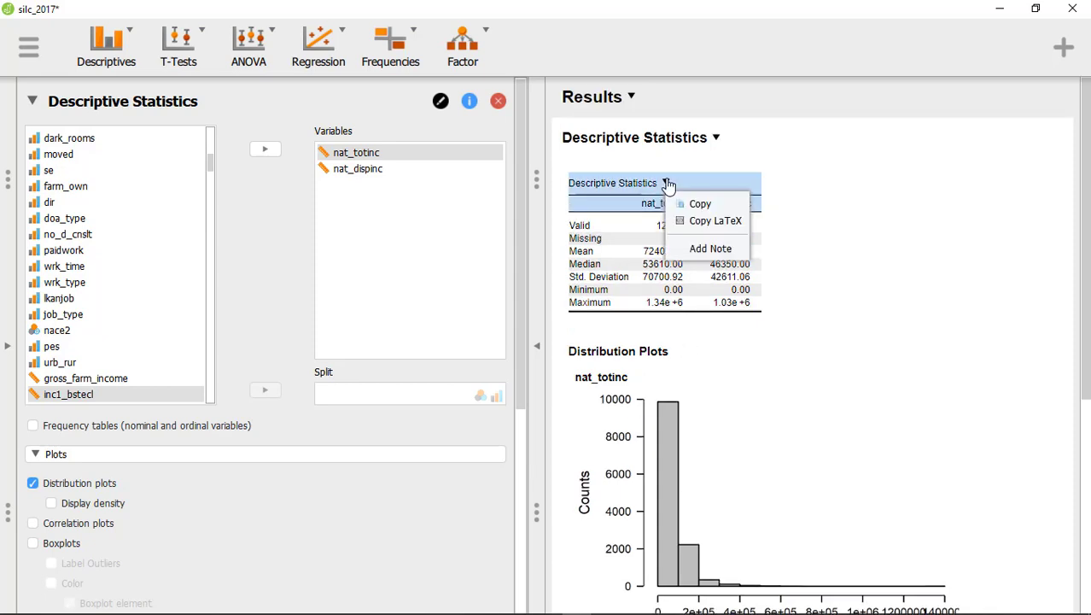
left_click(714, 207)
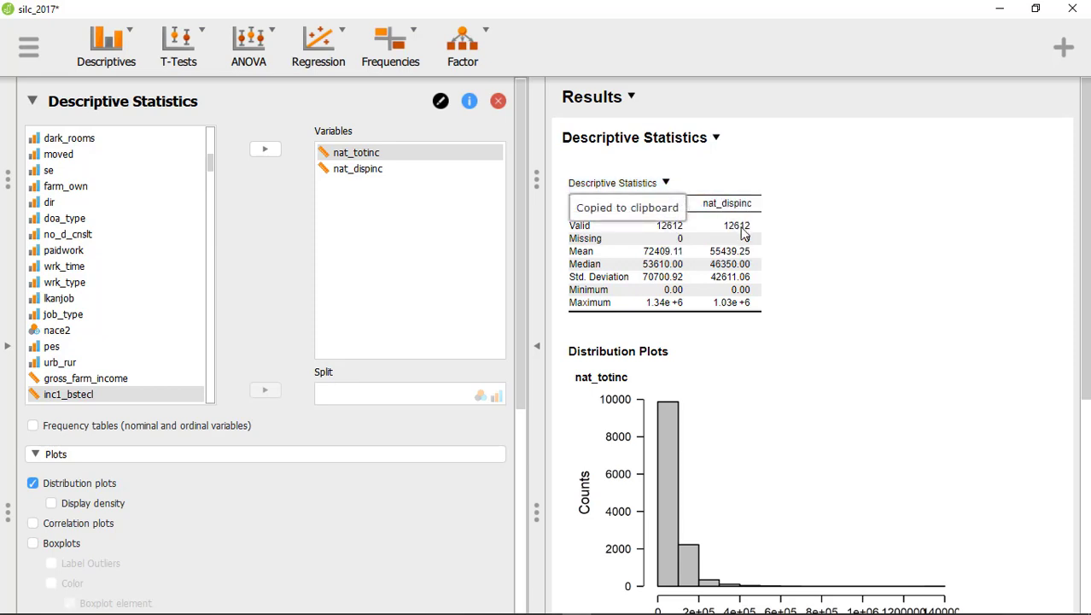
Switch to Word, create a blank document and paste the copied Descriptive Statistics table into it.
mouse_move(502, 612)
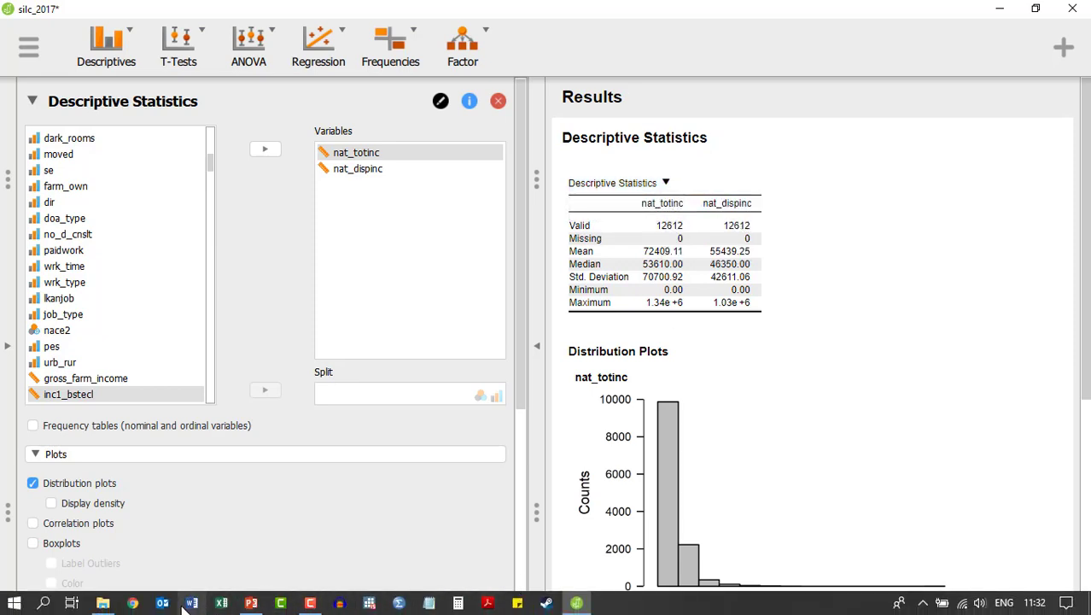
left_click(192, 604)
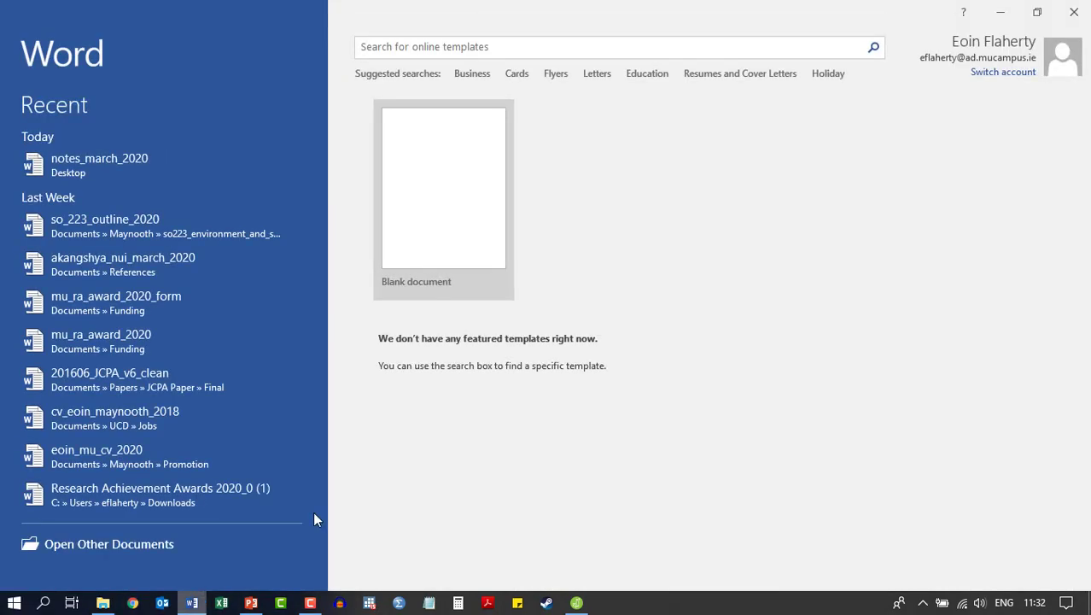
left_click(453, 203)
right_click(451, 265)
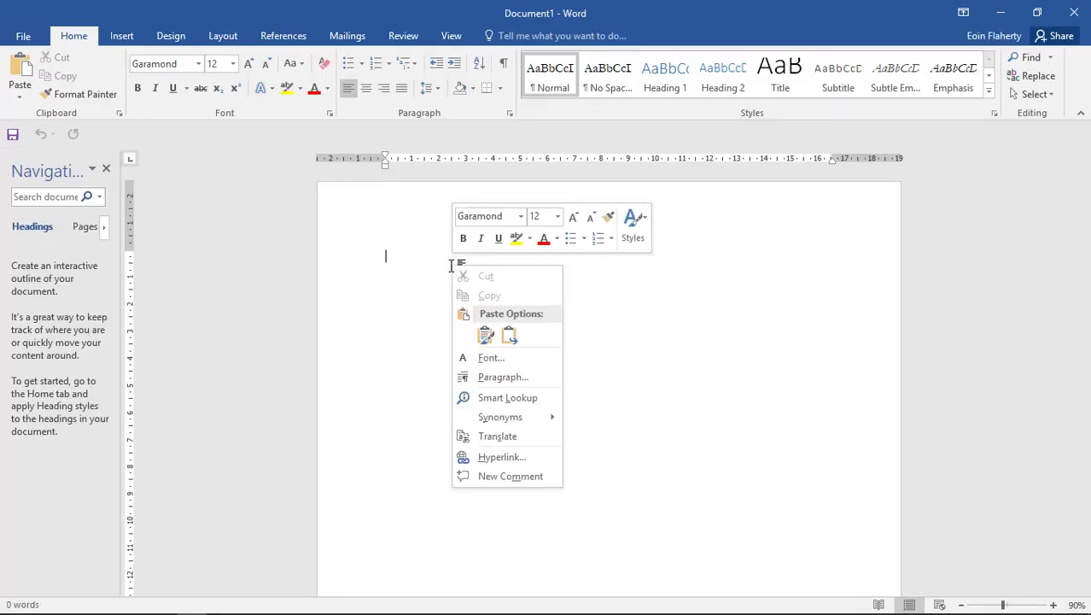
left_click(510, 340)
left_click(517, 329)
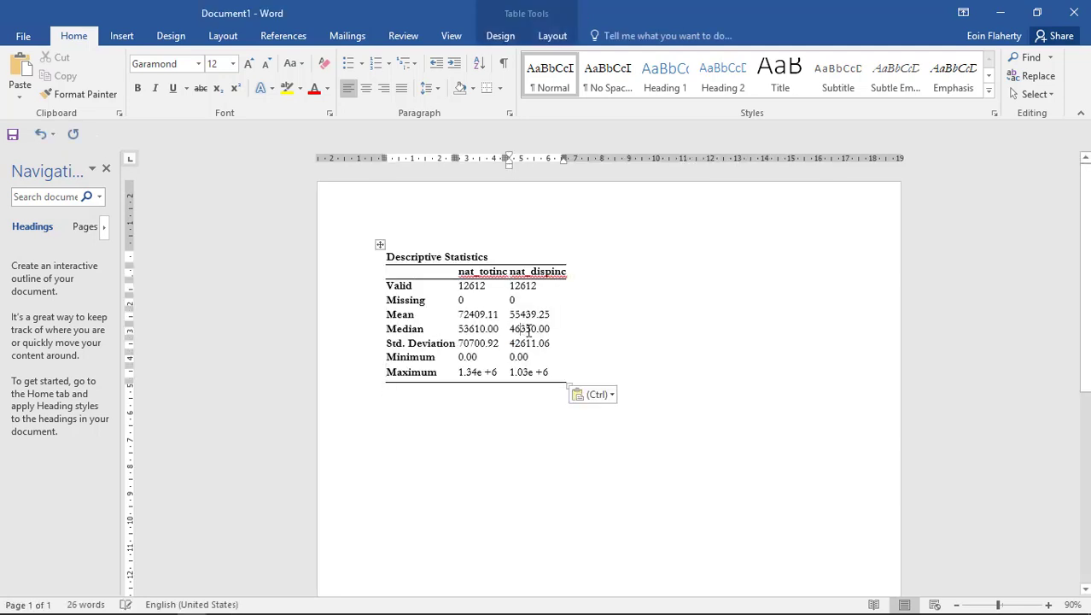
left_click(577, 393)
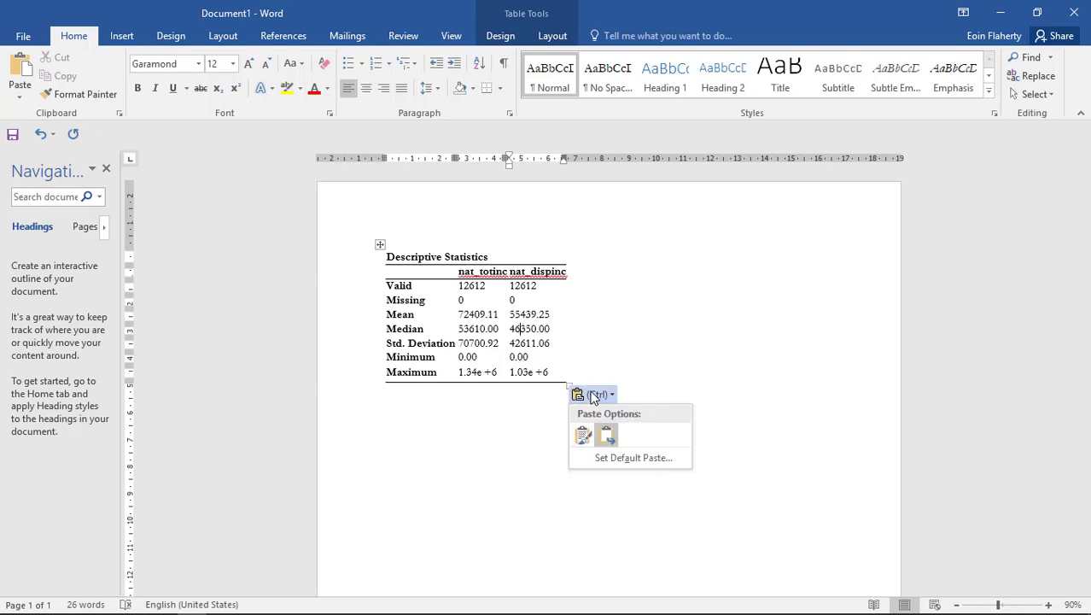
left_click(549, 390)
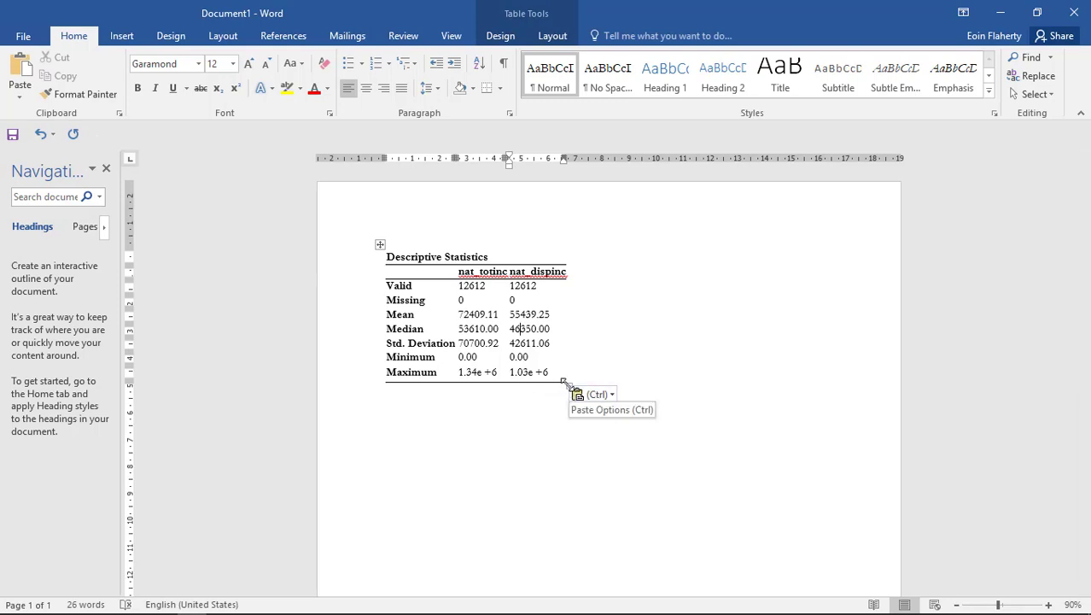
Enlarge the pasted table to about 11.5 cm wide and delete its "Descriptive Statistics" title.
left_click_drag(562, 381, 701, 402)
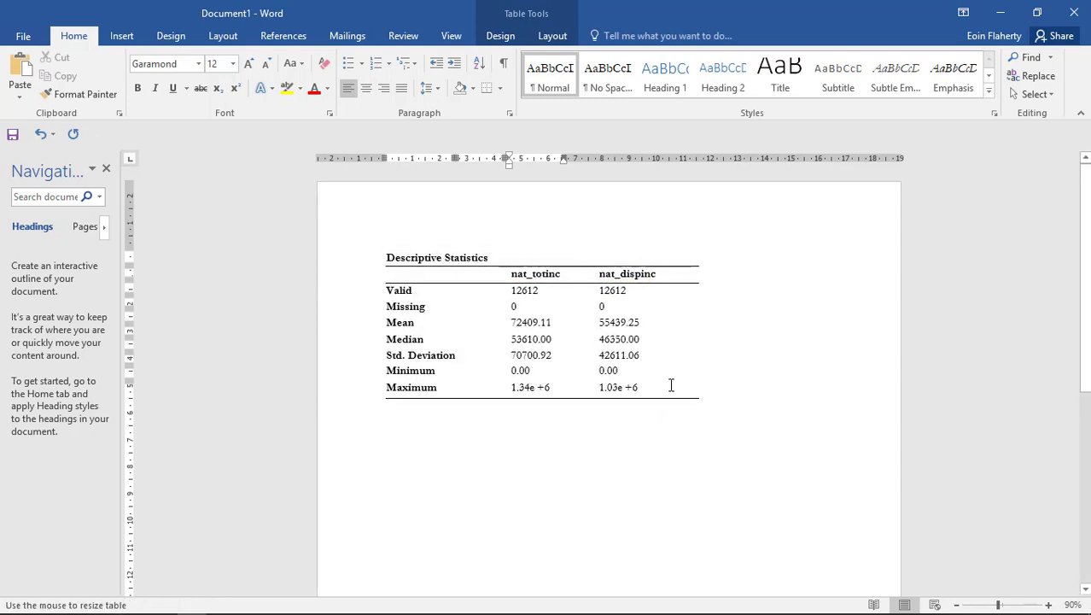
left_click(505, 257)
left_click_drag(385, 257, 492, 258)
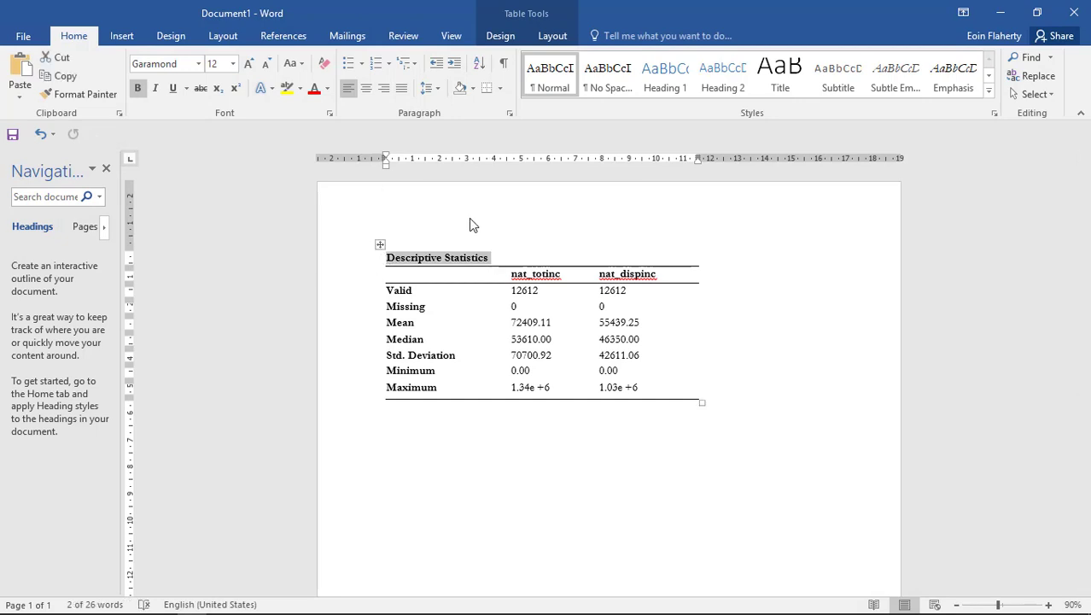
key("Delete")
Rename the column heading nat_totinc to "Gross Income" and nat_dispinc to "Disposable Income".
left_click_drag(561, 273, 518, 273)
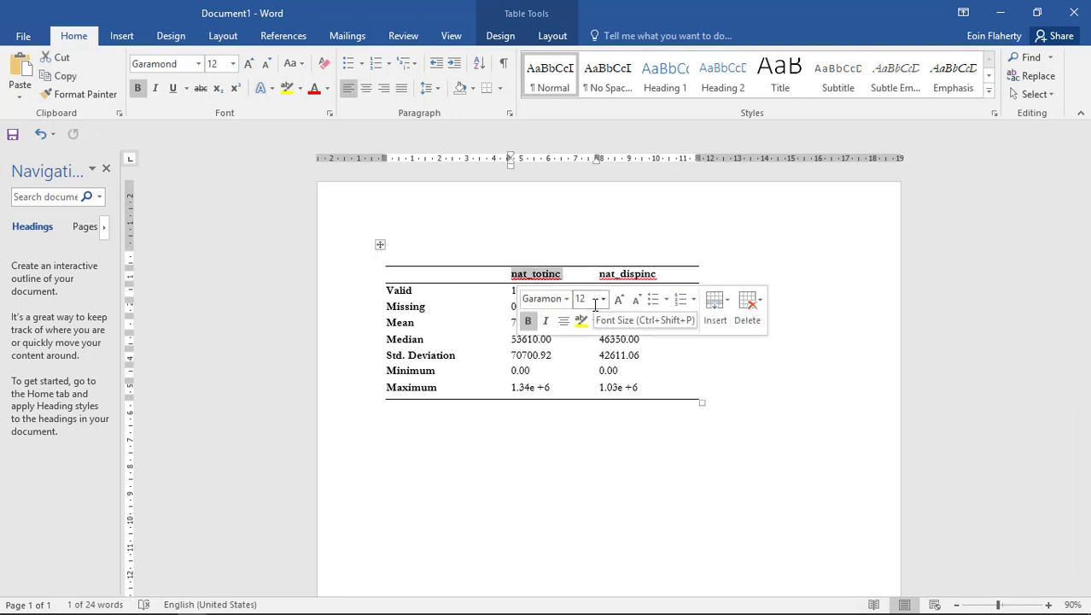
type("Gross Income")
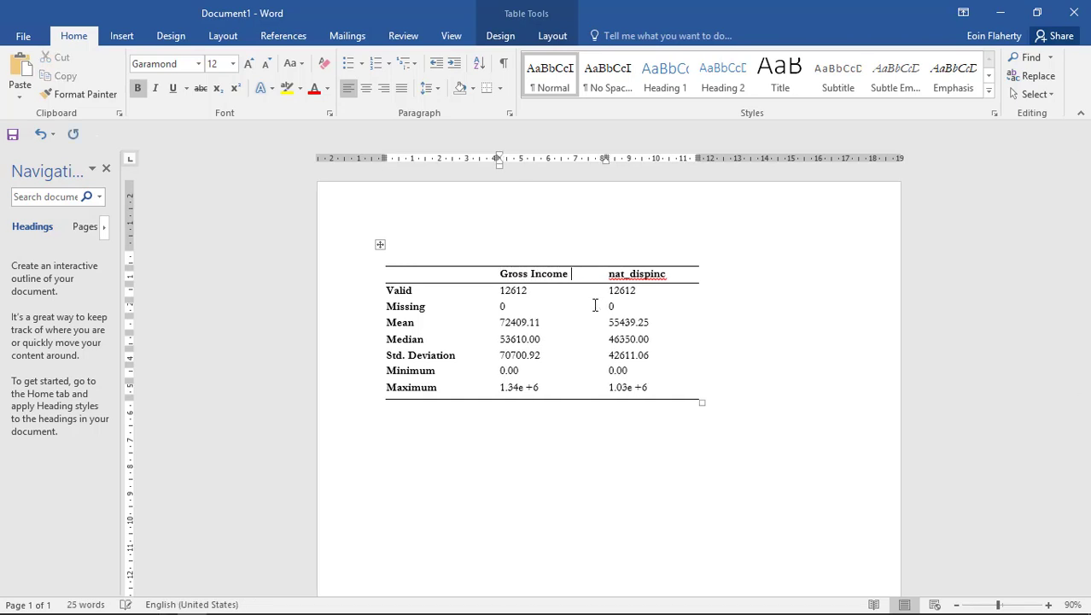
key("Right")
key("shift+Home")
type("Dispo")
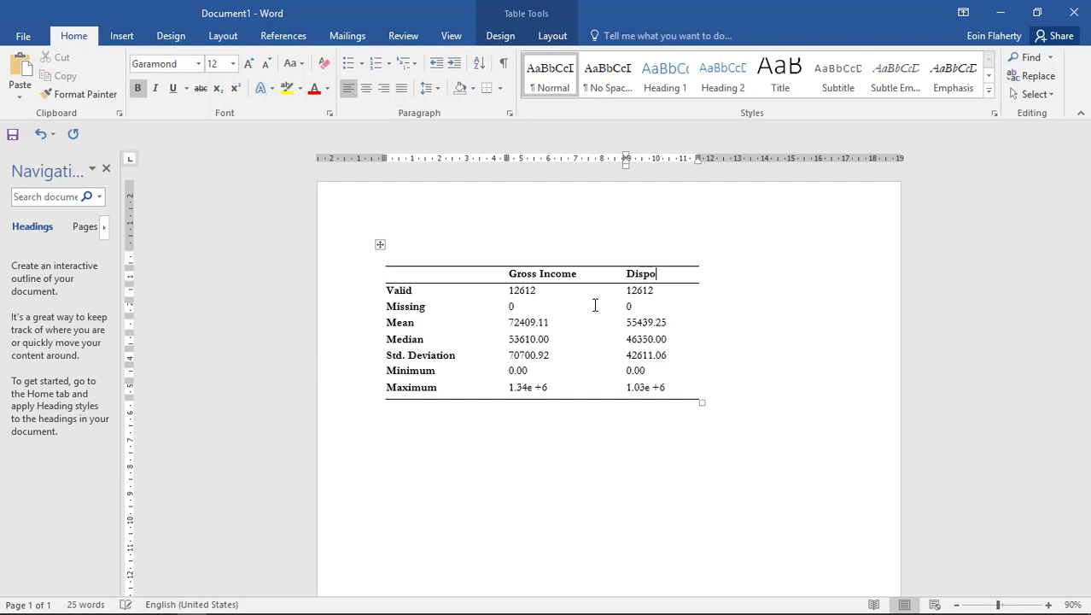
type("sable Inc")
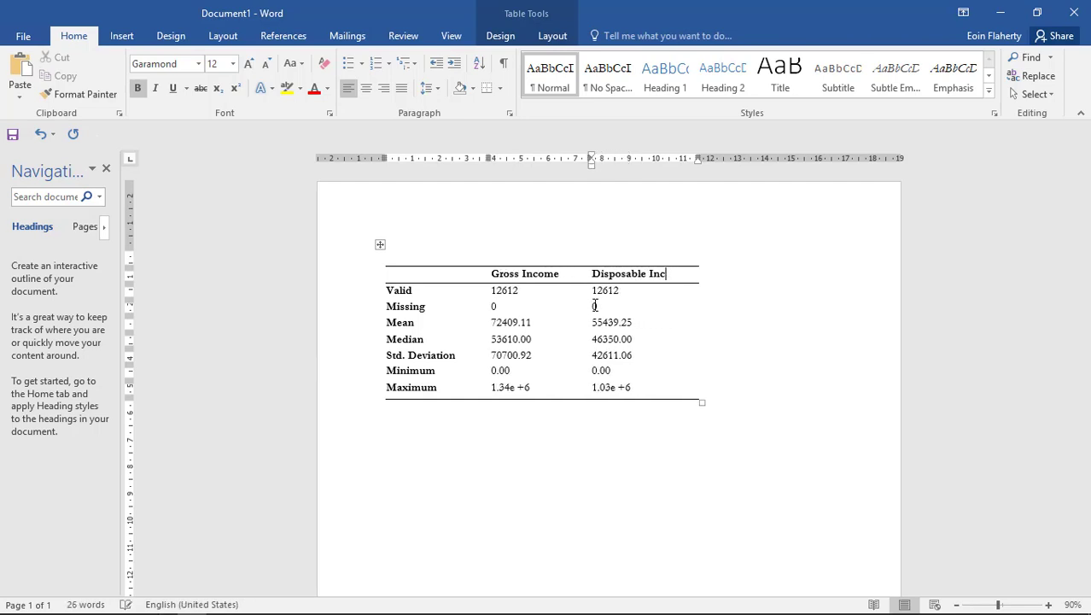
type("ome")
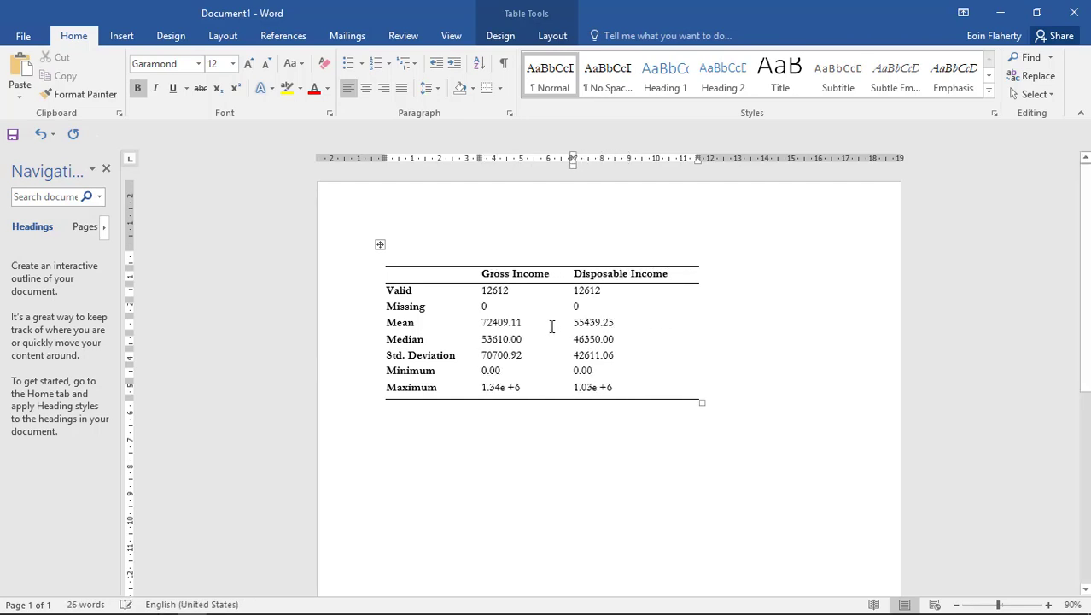
Delete the Missing row from the table.
left_click_drag(574, 313, 428, 306)
right_click(428, 306)
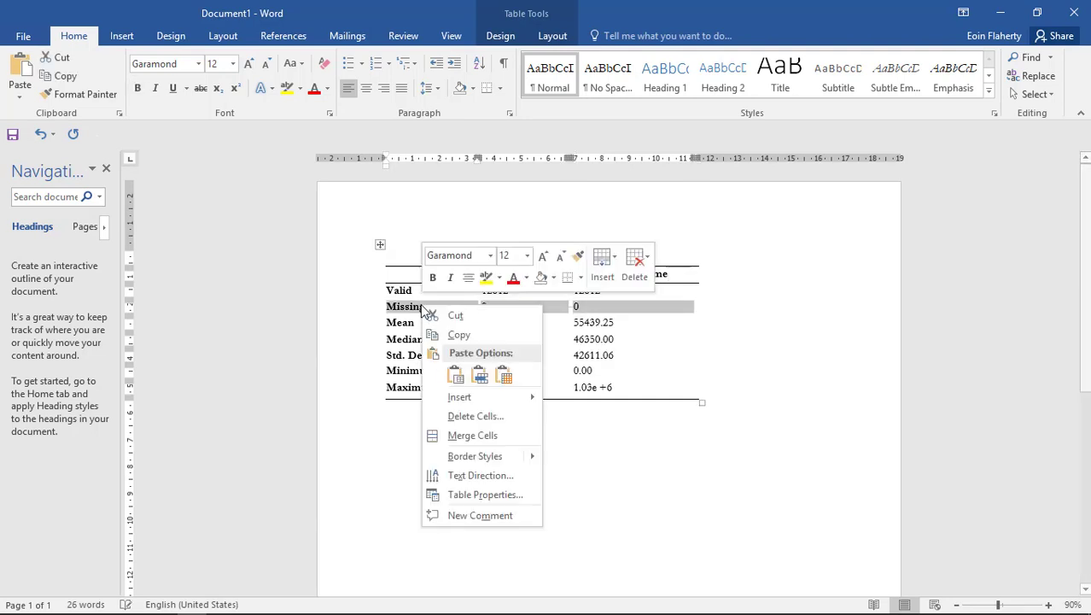
left_click(634, 261)
left_click(669, 338)
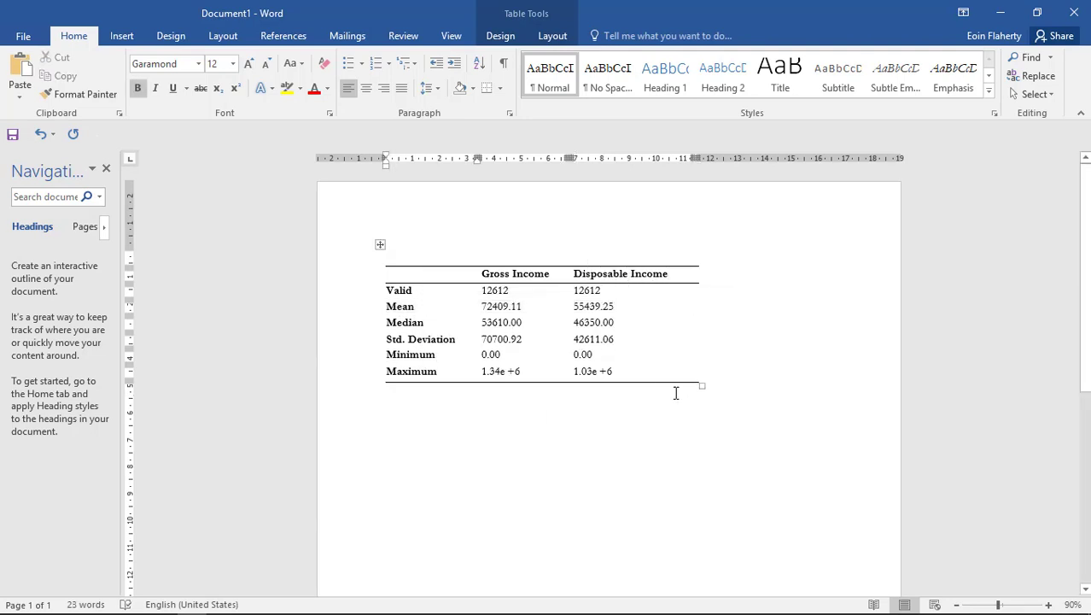
Delete the Minimum and Maximum rows from the table.
left_click_drag(654, 372, 419, 355)
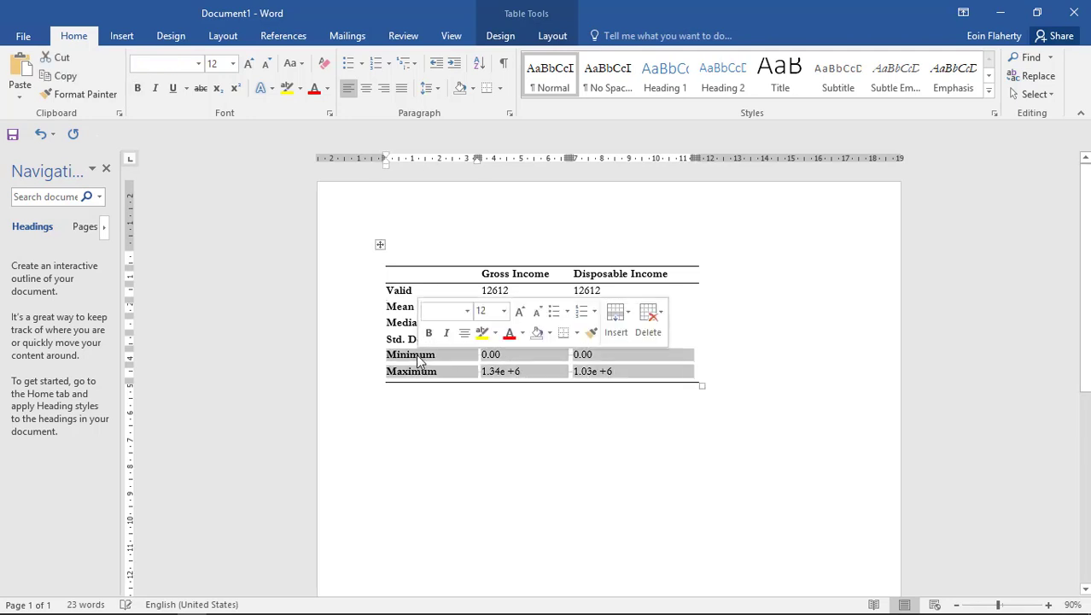
left_click(648, 318)
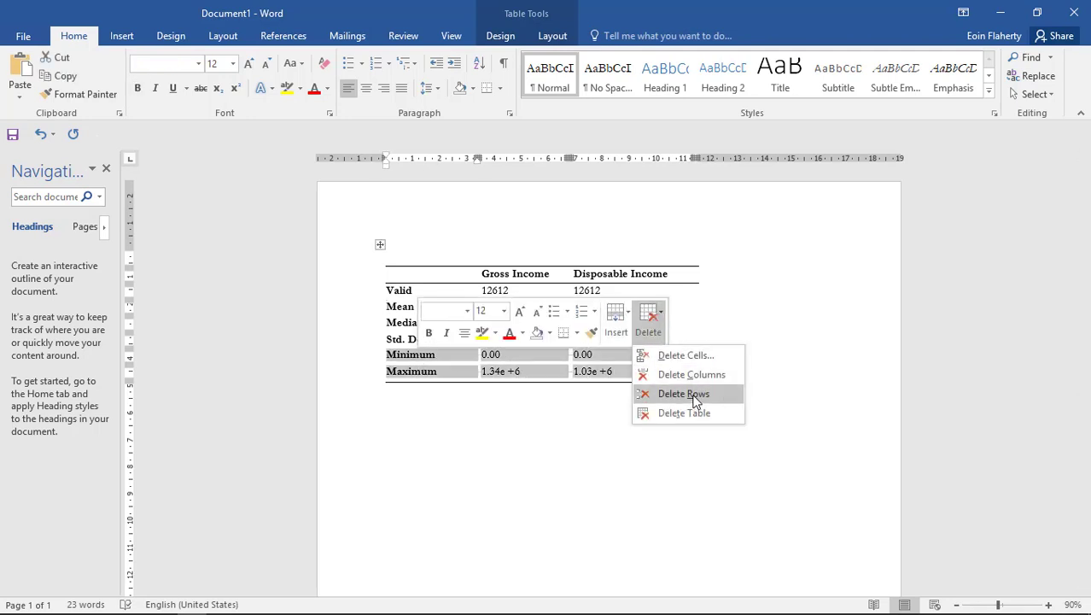
left_click(695, 393)
left_click(745, 396)
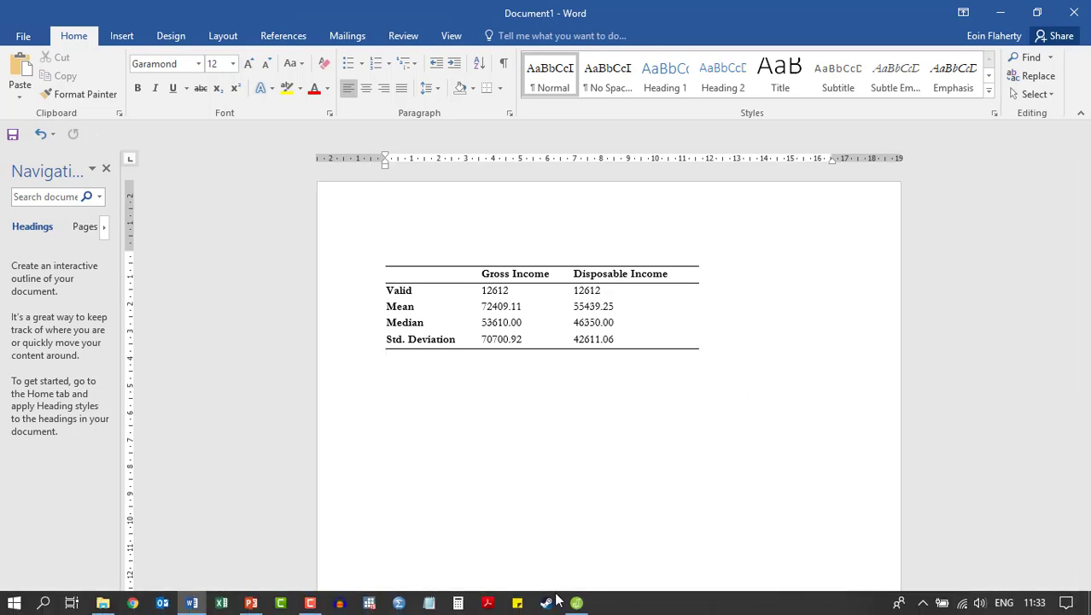
Switch to JASP and start saving the nat_totinc distribution plot as an image in 300 dpi TIFF format.
left_click(576, 609)
scroll(834, 381, "down", 1)
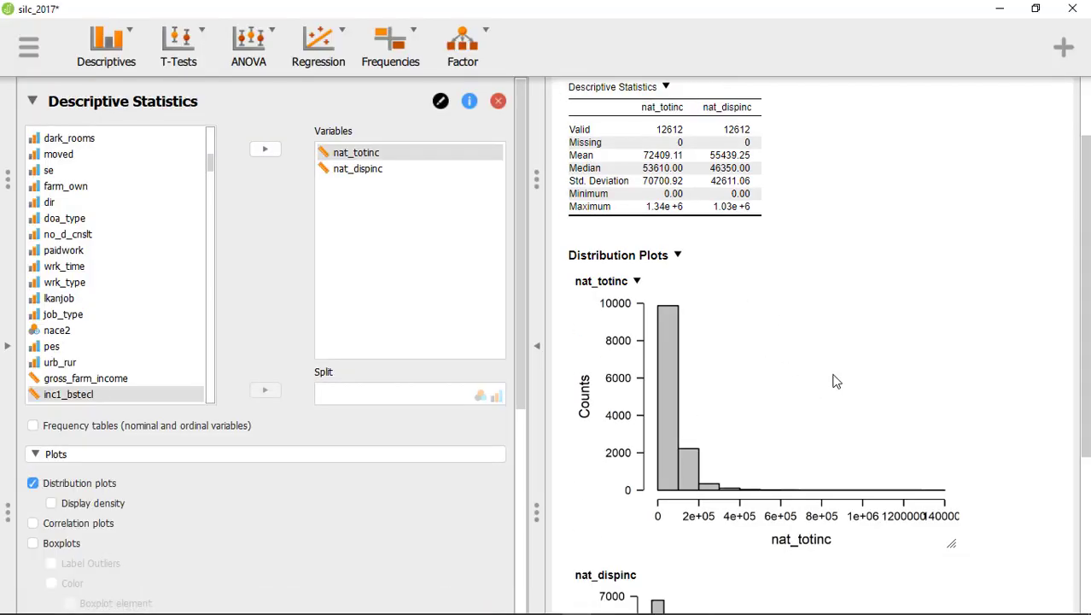
left_click(636, 283)
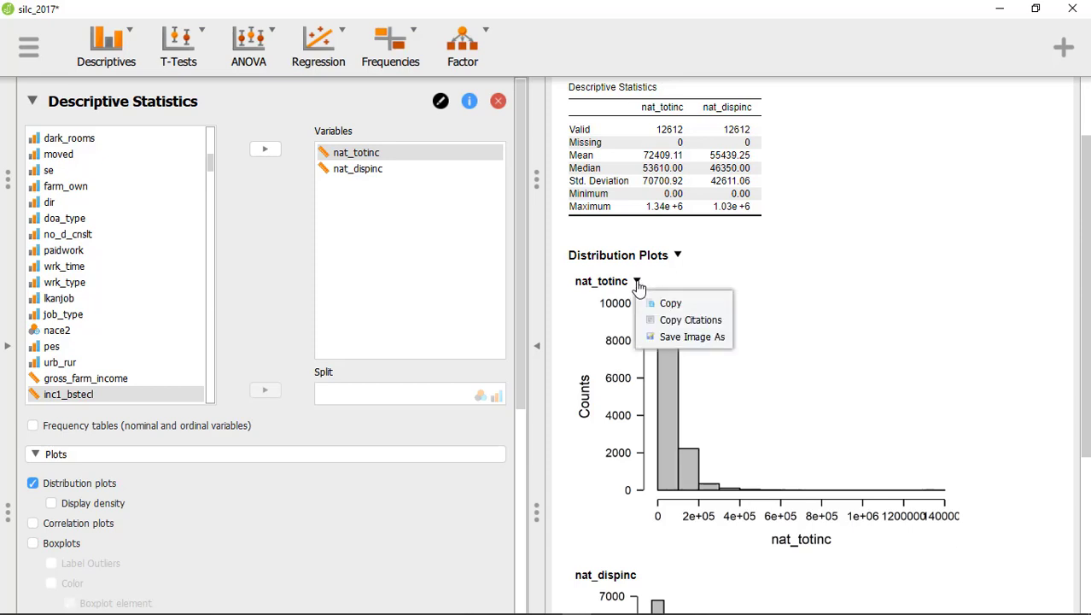
left_click(691, 337)
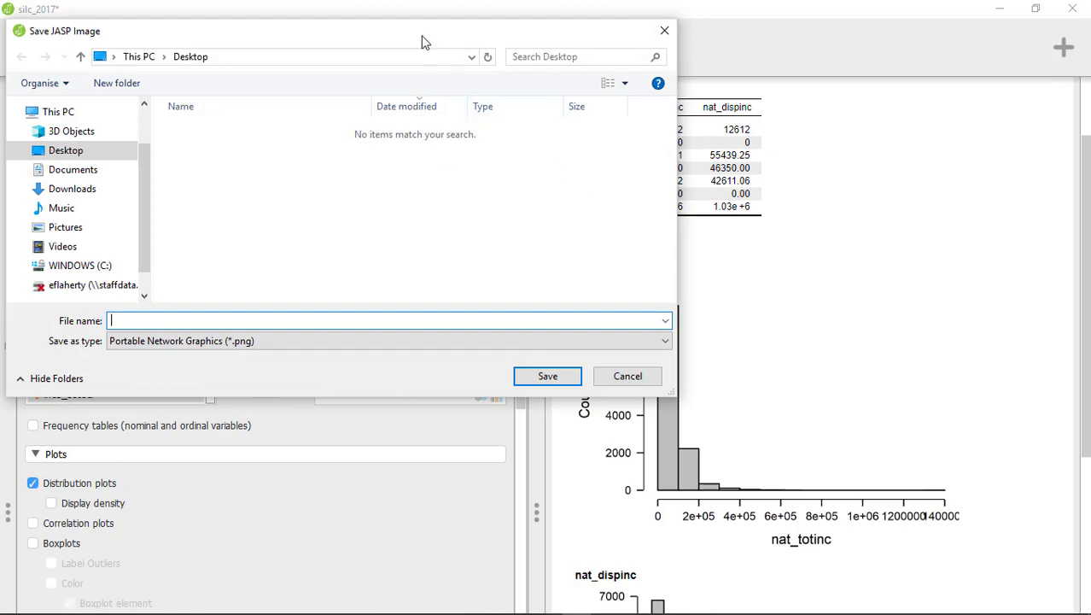
left_click_drag(420, 35, 512, 73)
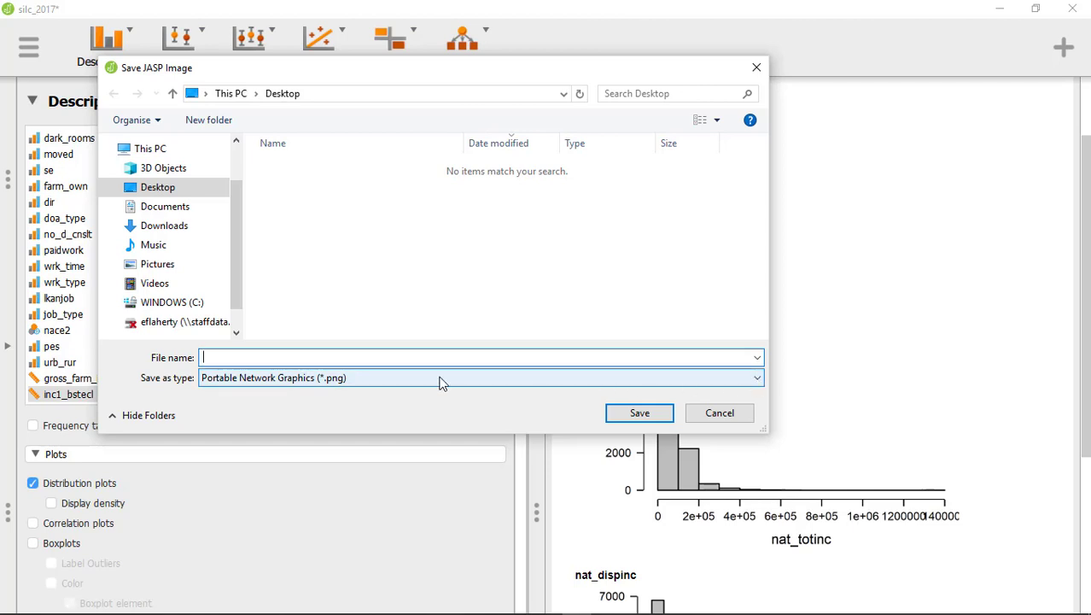
left_click(758, 380)
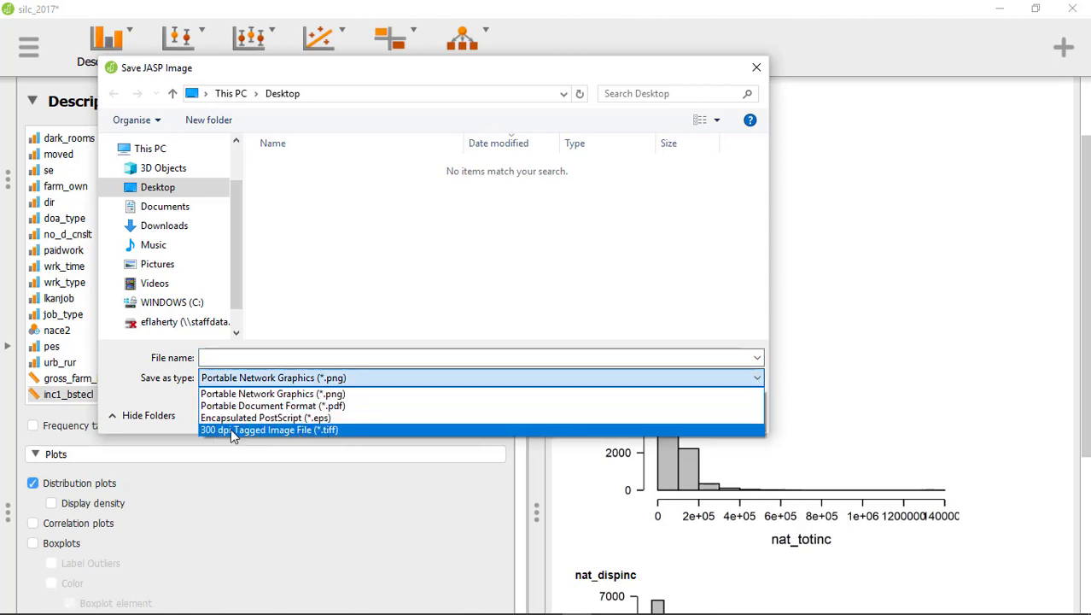
left_click(351, 431)
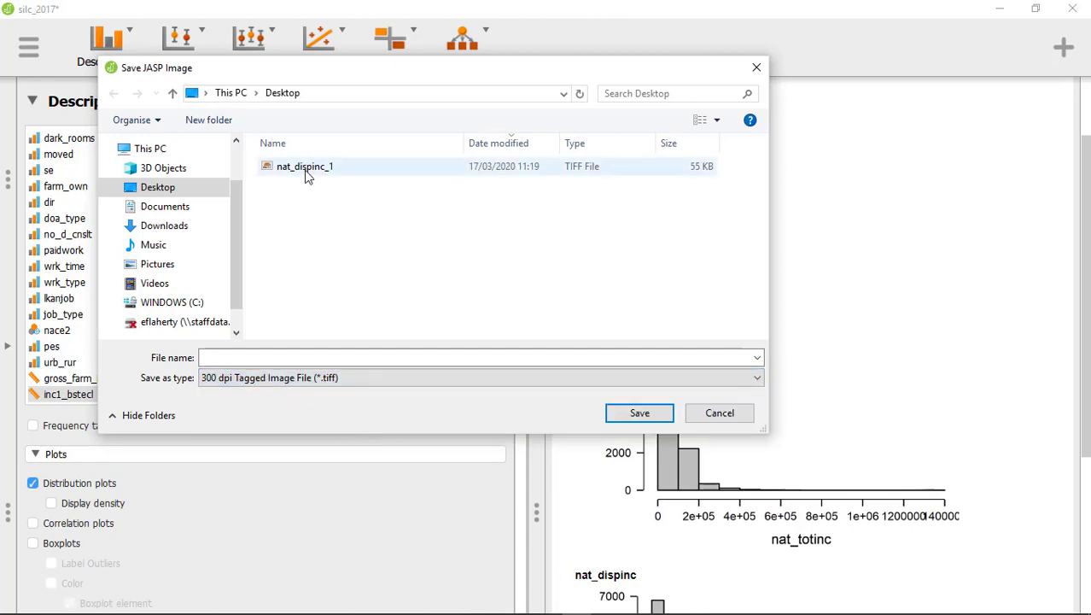
Name the plot image nat_totinc_1 and save it to the Desktop.
left_click_drag(563, 76, 624, 183)
left_click(361, 273)
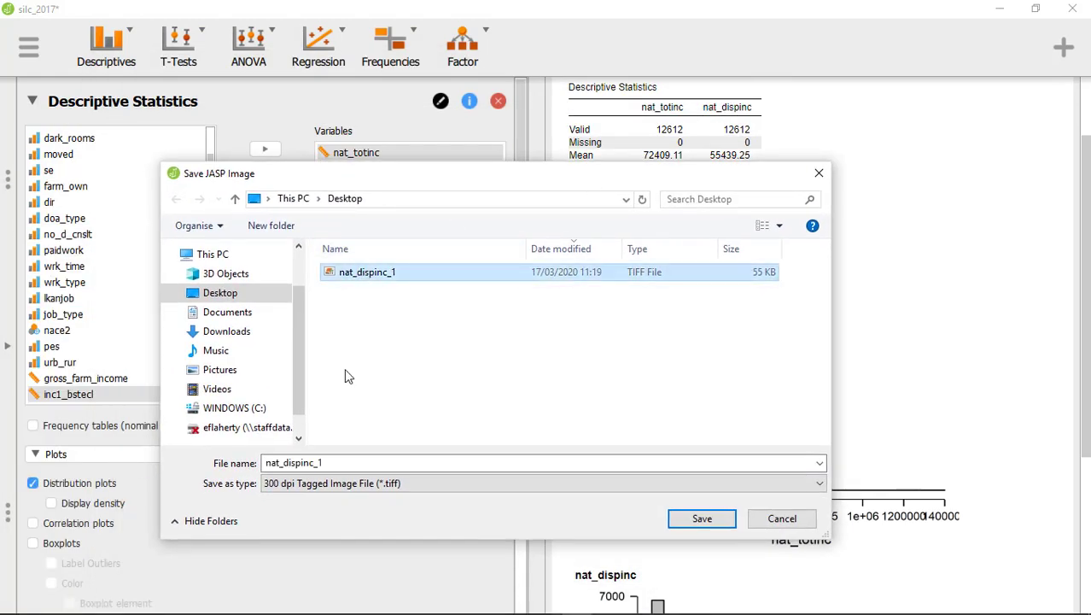
left_click(315, 462)
key("BackSpace")
key("BackSpace")
key("BackSpace")
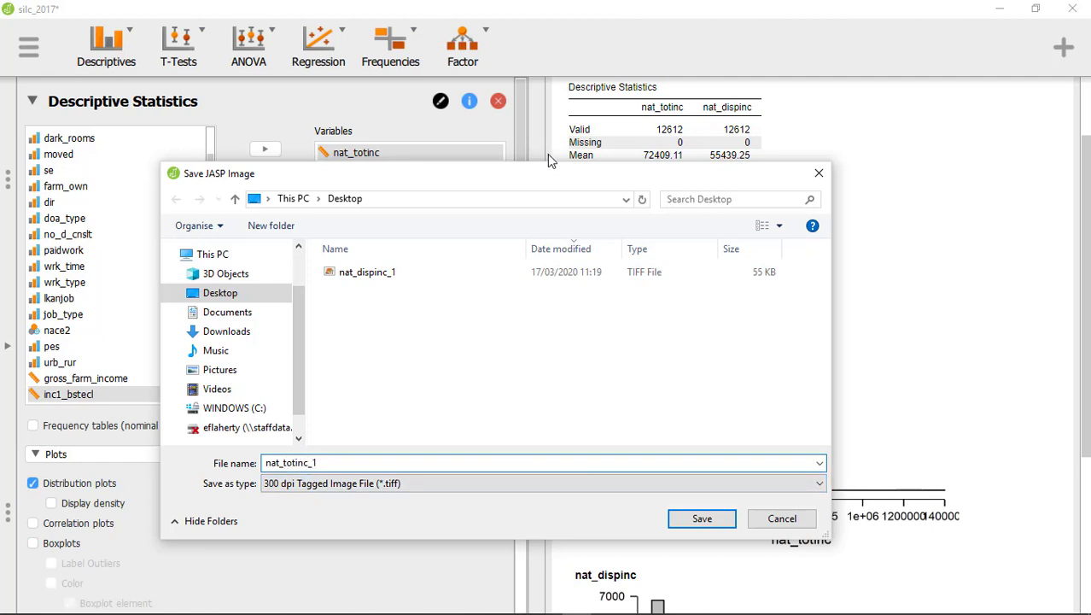
left_click_drag(554, 173, 538, 138)
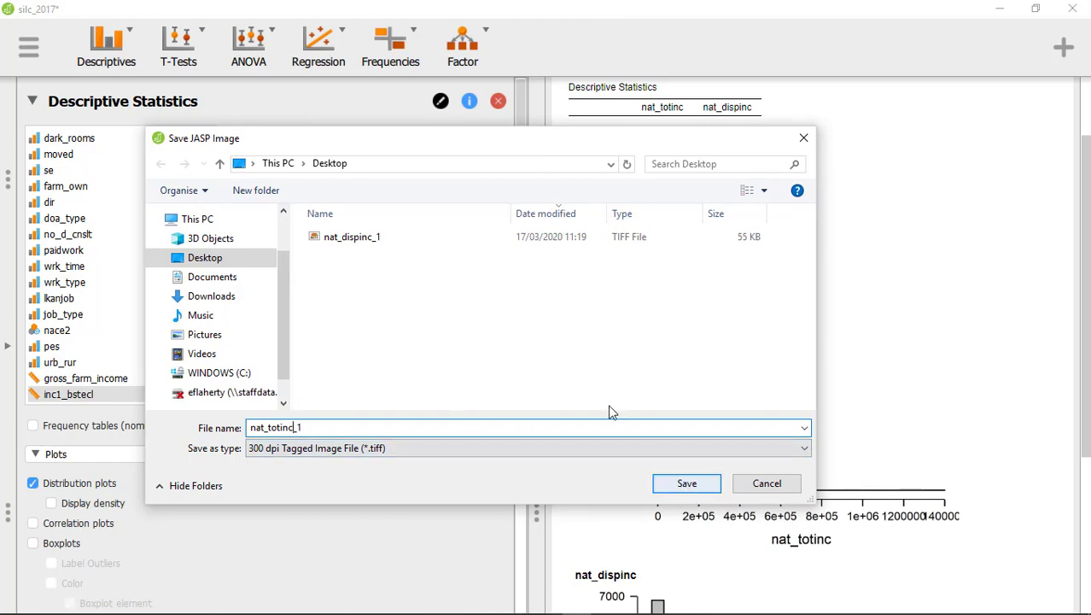
left_click(690, 483)
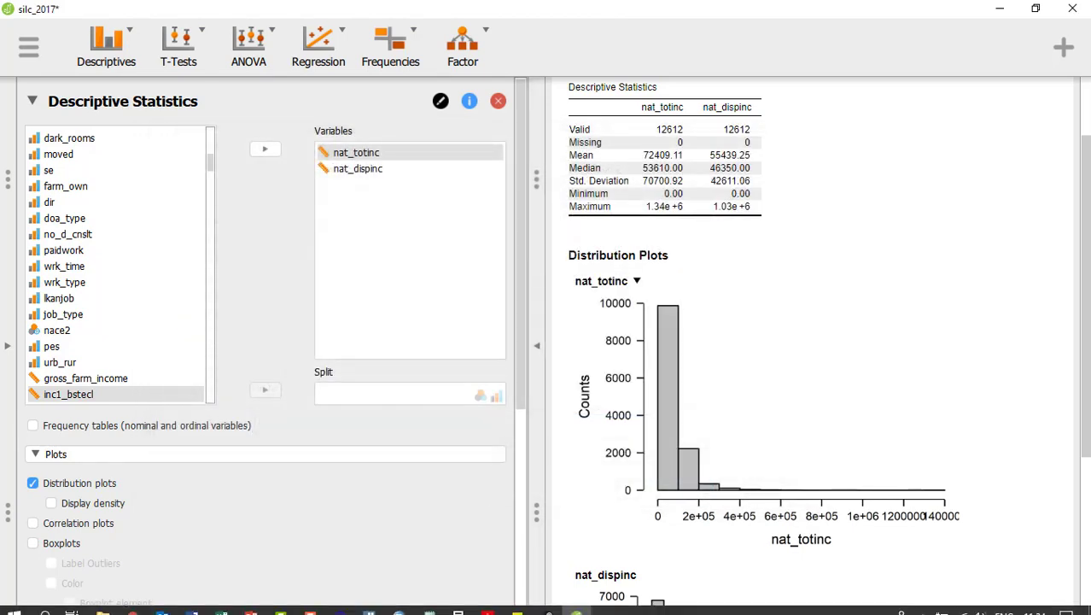
Switch to Word and insert the nat_dispinc_1 picture from the Desktop below the descriptive statistics table.
left_click(193, 603)
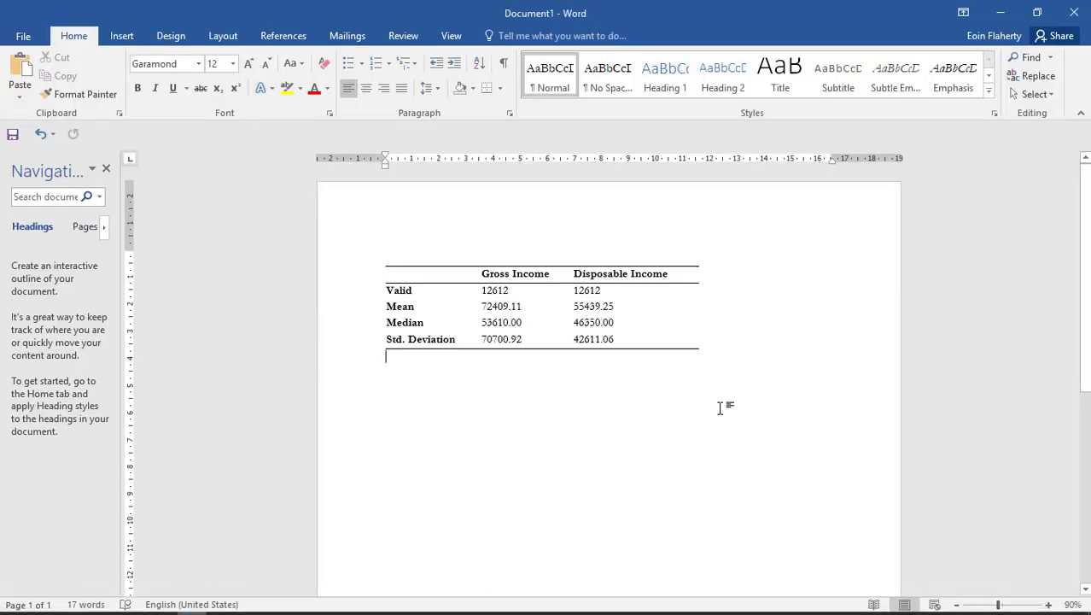
key("Return")
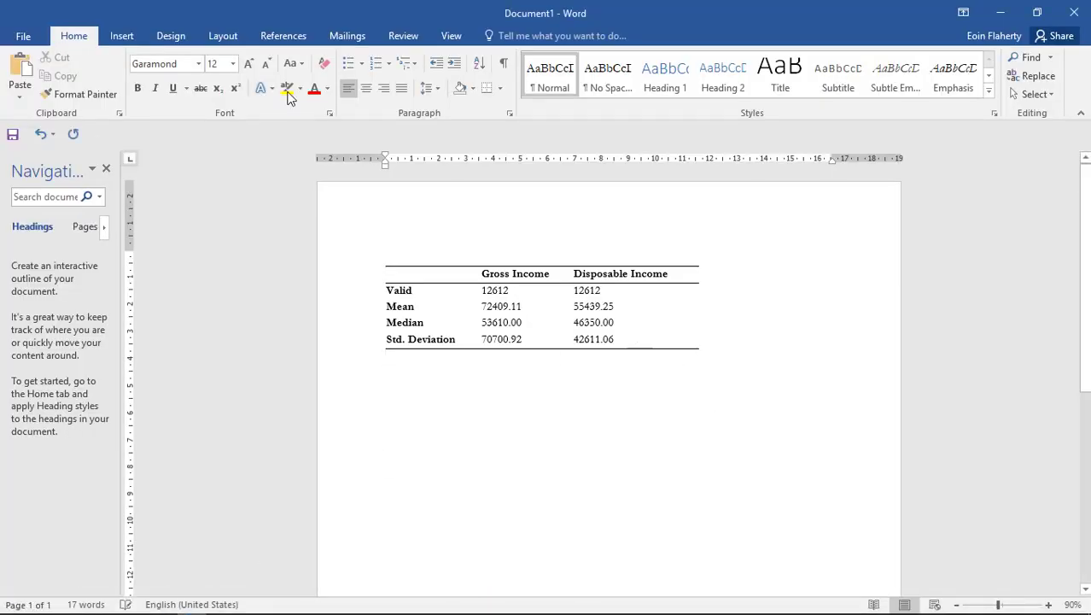
left_click(121, 37)
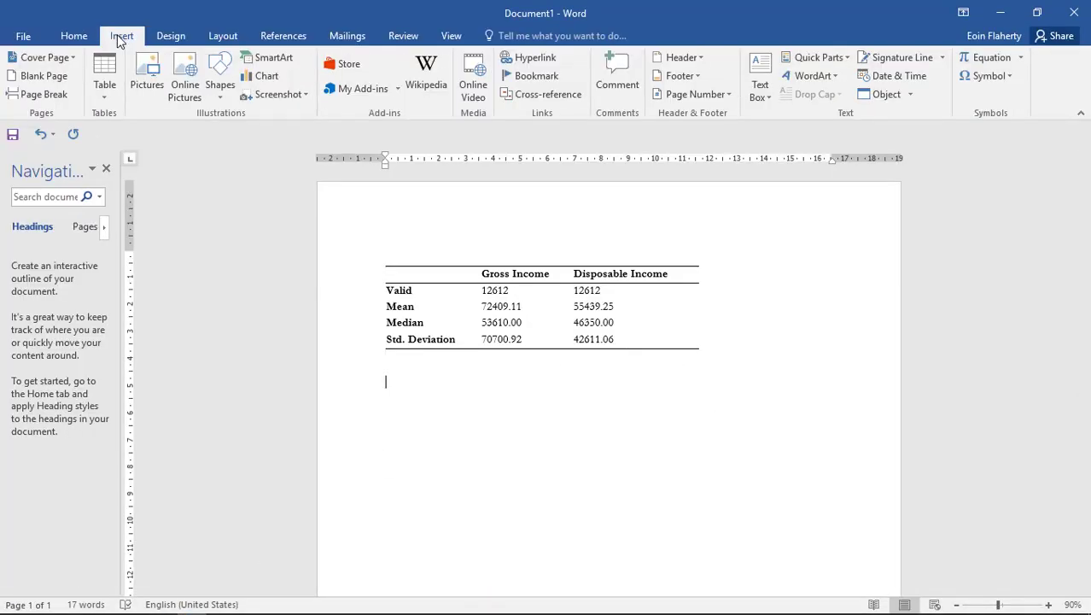
left_click(146, 84)
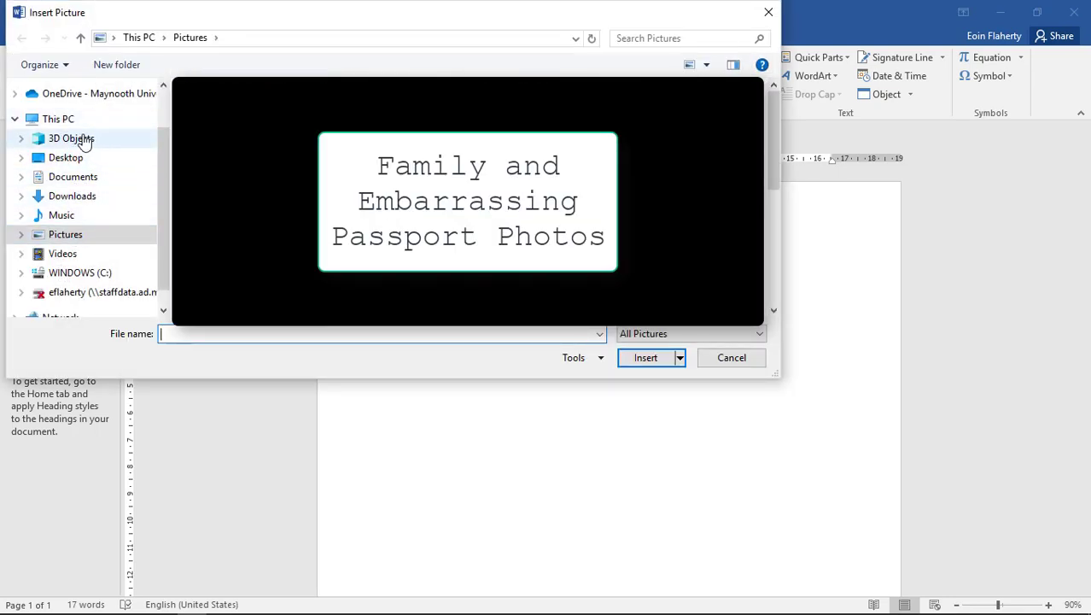
left_click(68, 159)
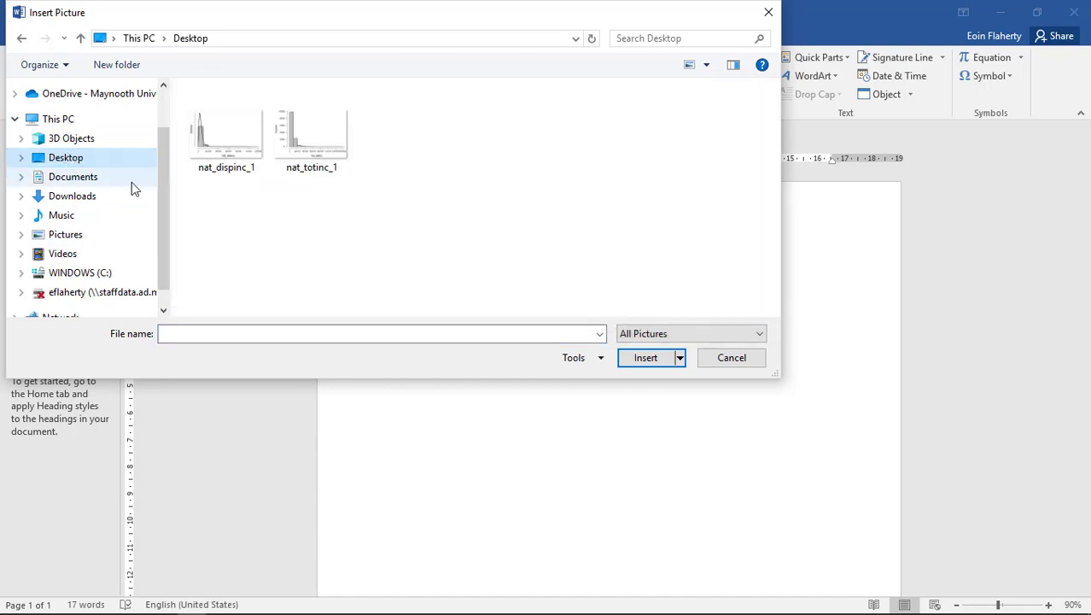
left_click(230, 129)
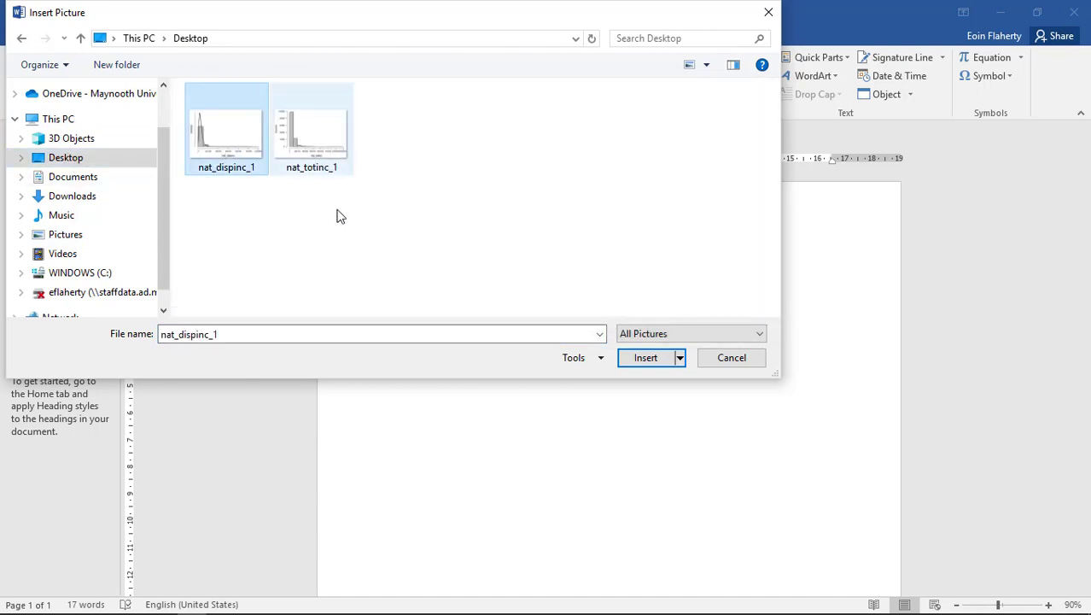
left_click(645, 358)
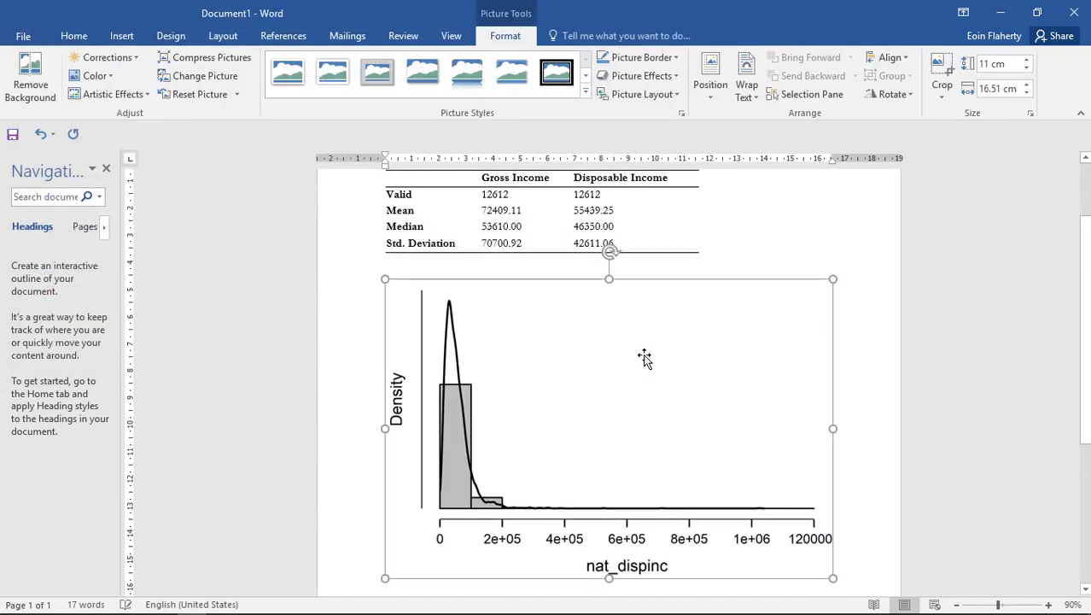
left_click(863, 428)
scroll(857, 417, "down", 1)
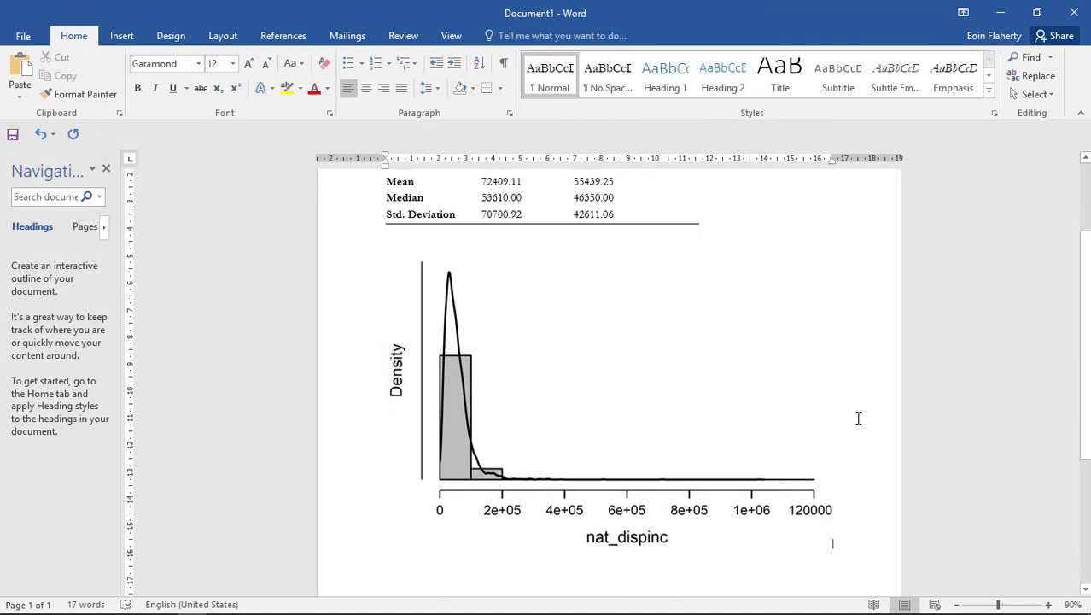
scroll(856, 412, "up", 2)
scroll(856, 412, "down", 1)
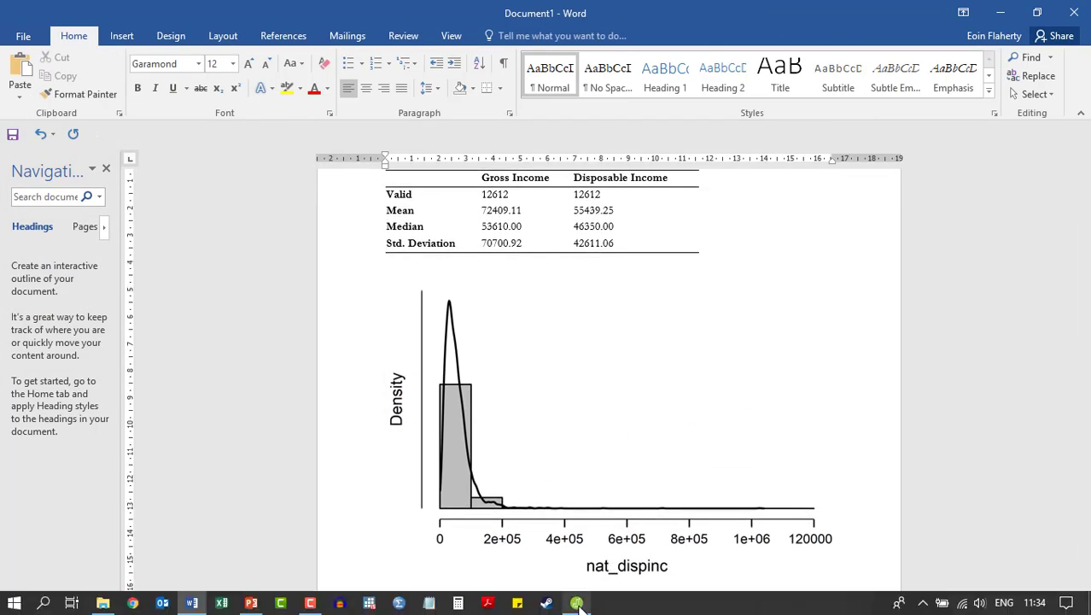
Switch to JASP and export the results as an HTML file named results_1_jasp to the data_lab folder.
left_click(576, 602)
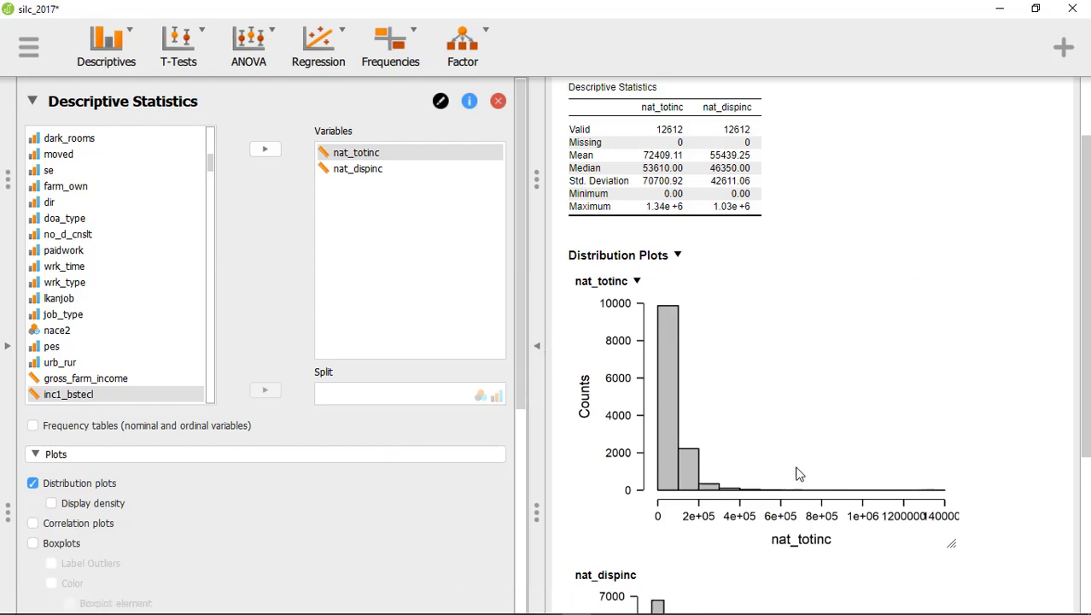
scroll(858, 422, "down", 3)
scroll(858, 422, "up", 4)
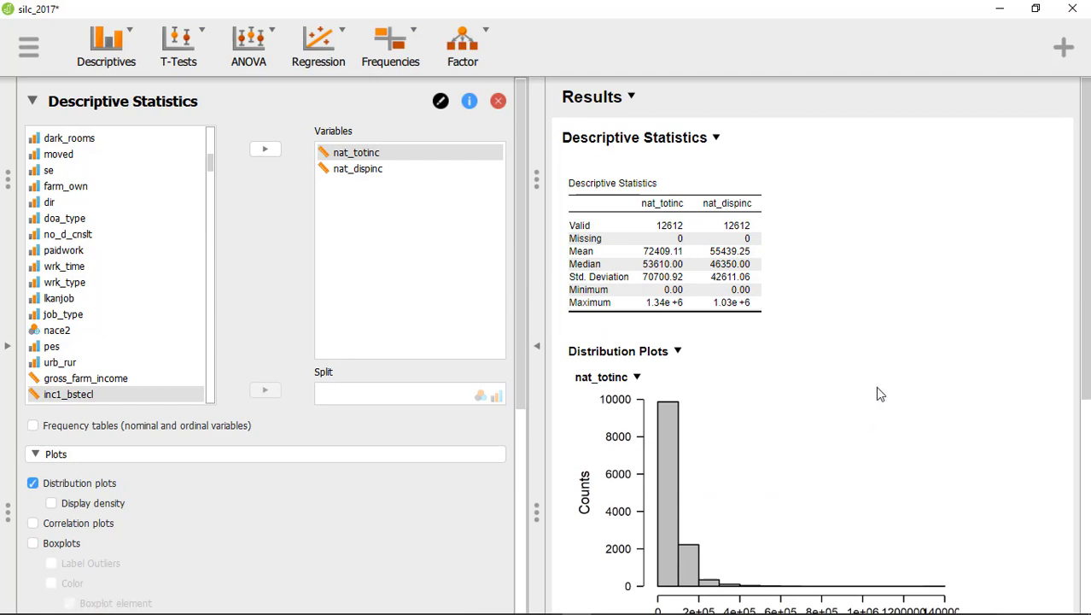
left_click(30, 49)
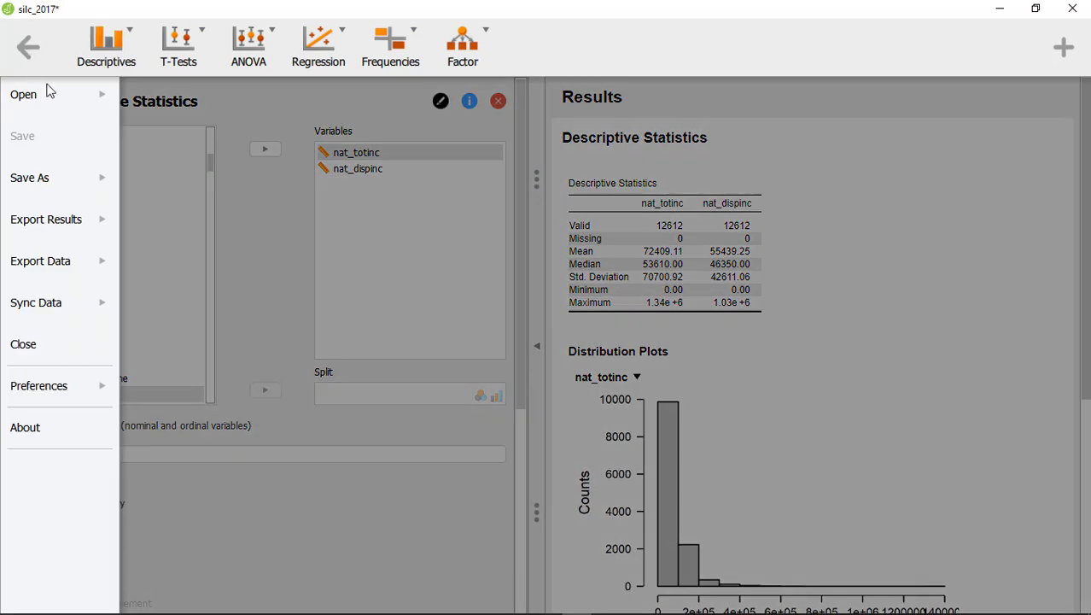
left_click(59, 223)
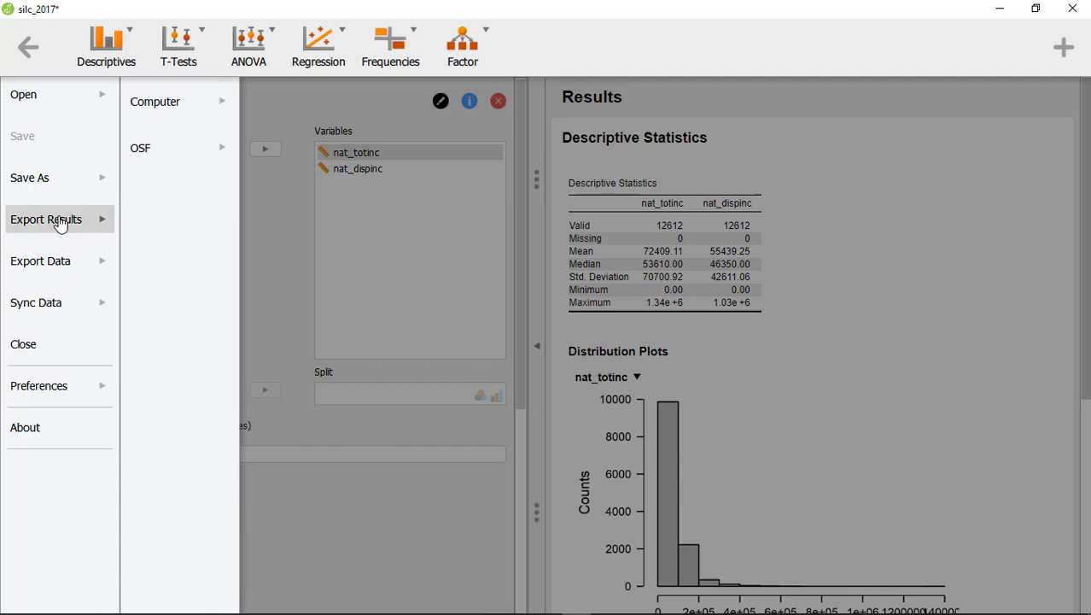
left_click(180, 103)
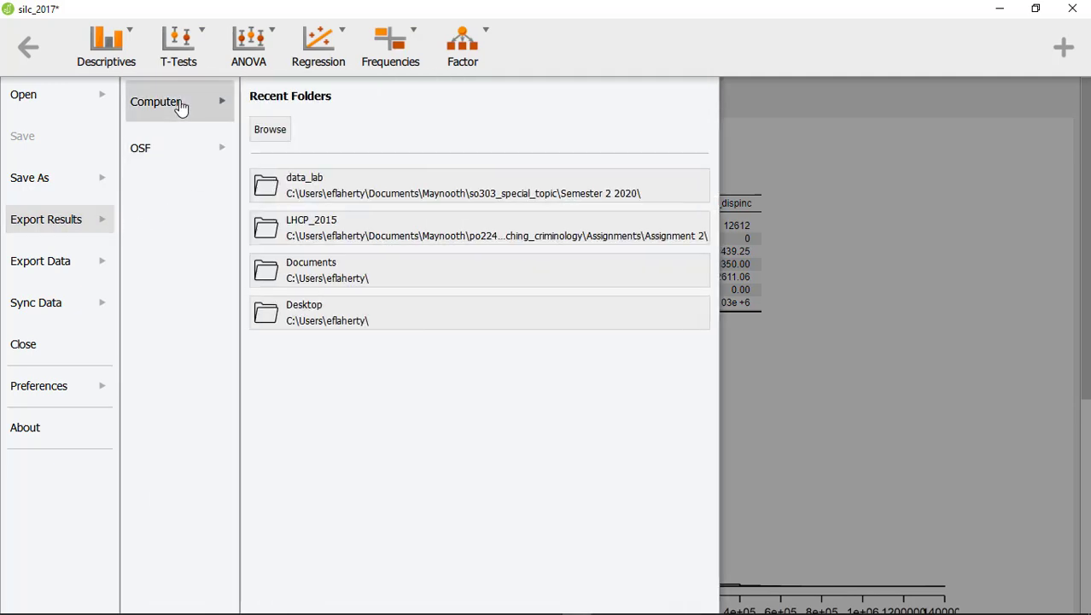
left_click(271, 133)
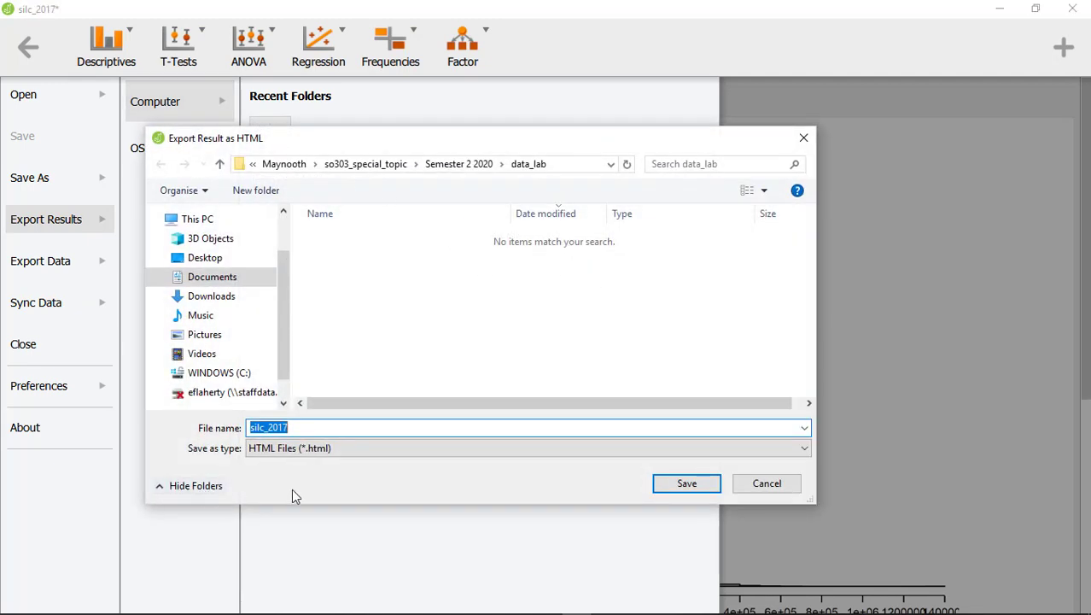
left_click(802, 138)
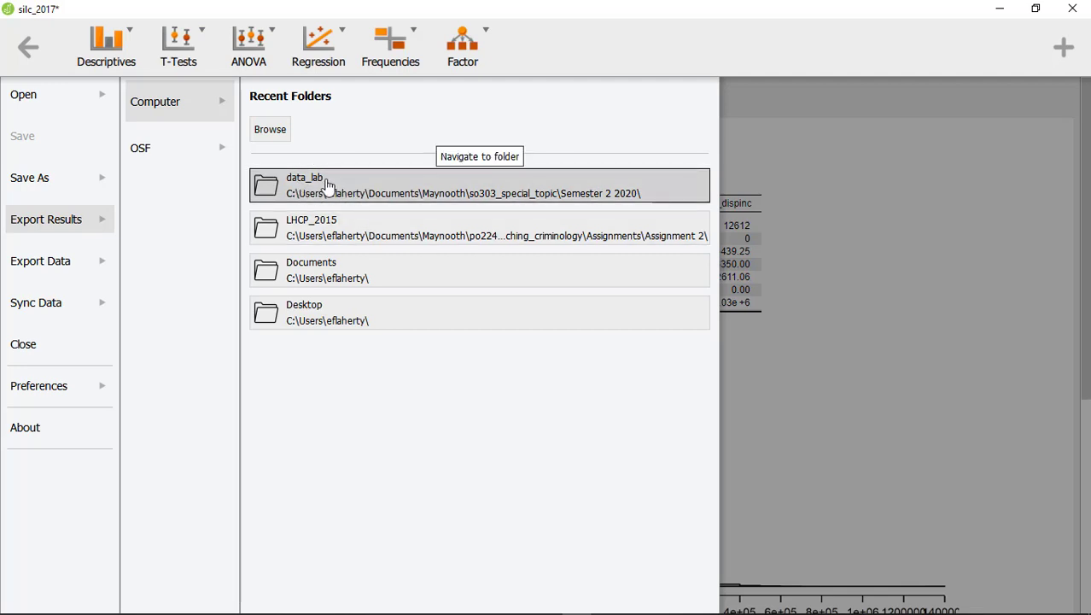
left_click(325, 186)
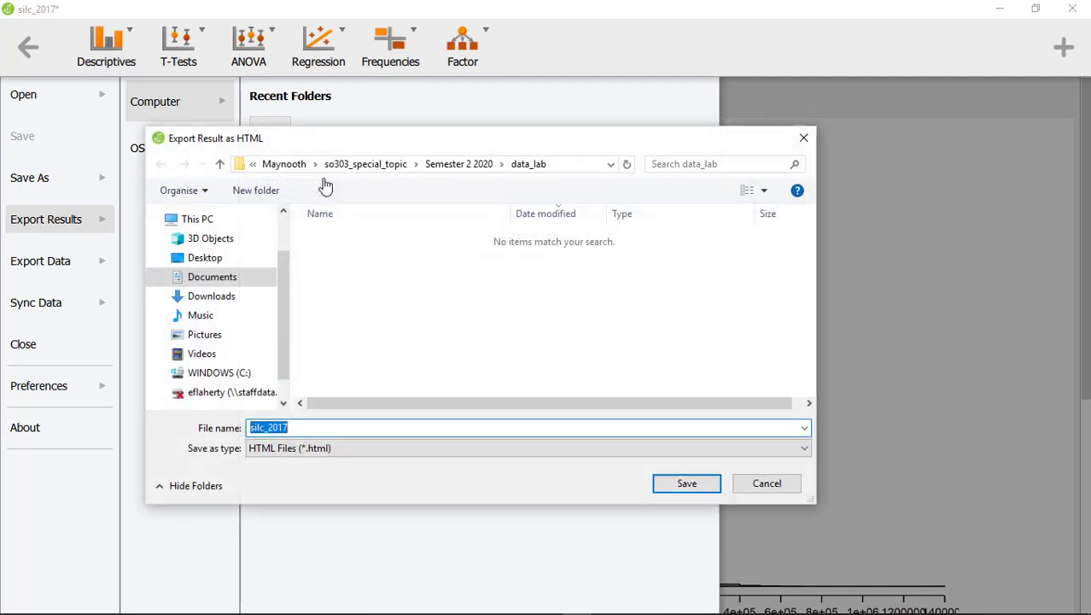
left_click(375, 458)
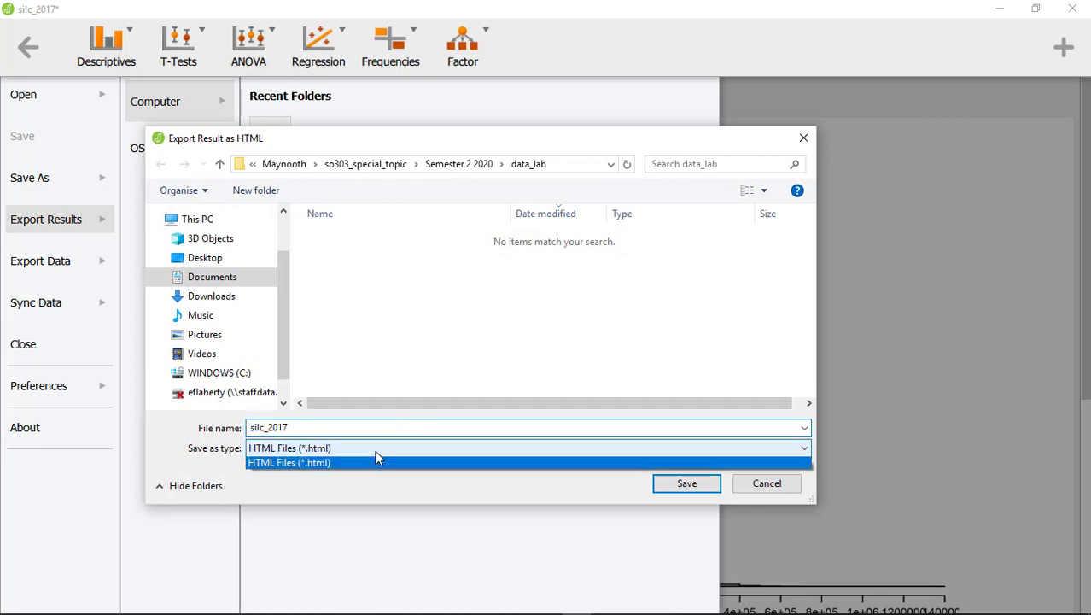
left_click(359, 461)
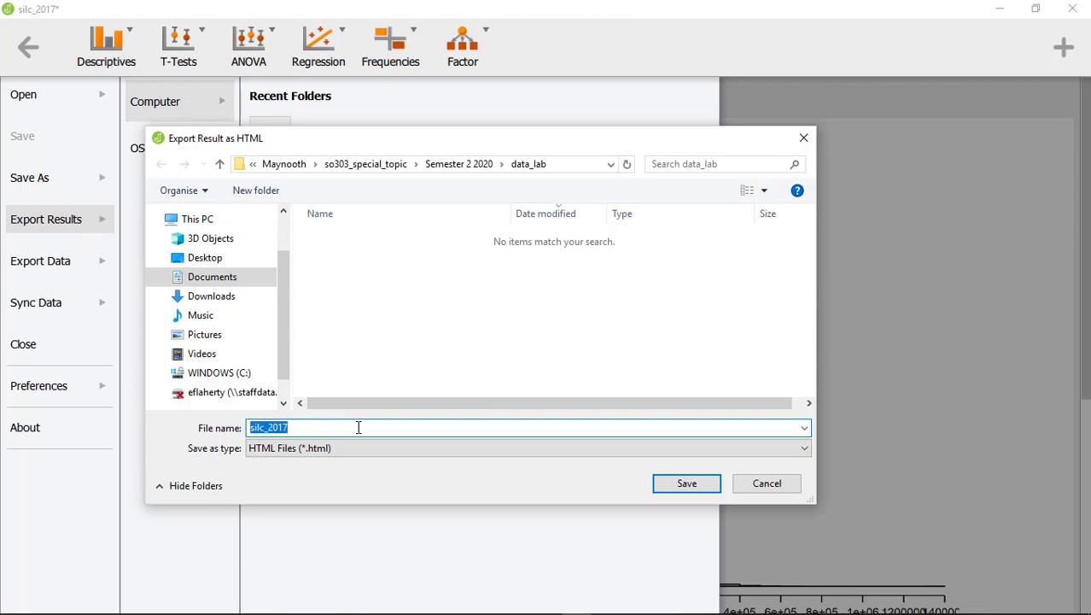
type("results_1_jasp")
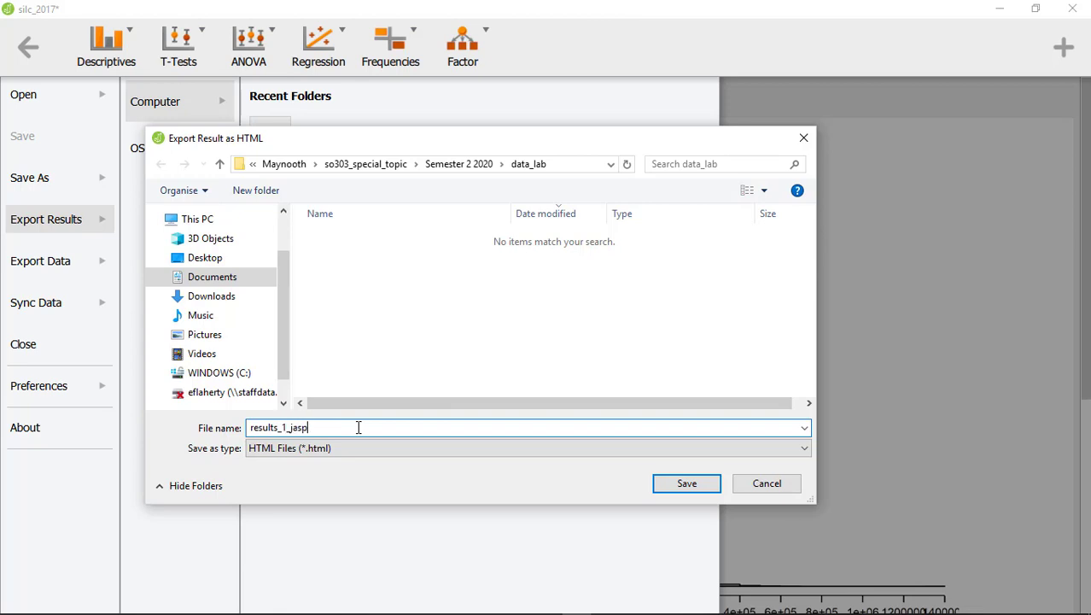
key("Return")
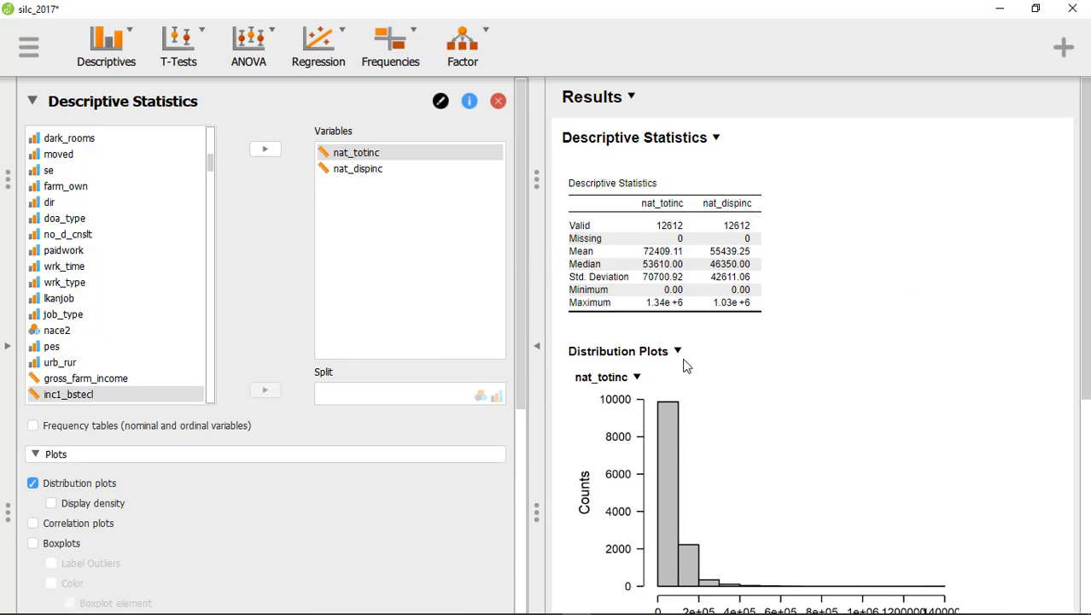
Switch to File Explorer and open the exported results_1_jasp file from the Semester 2 2020 data_lab folder.
mouse_move(383, 601)
left_click(103, 603)
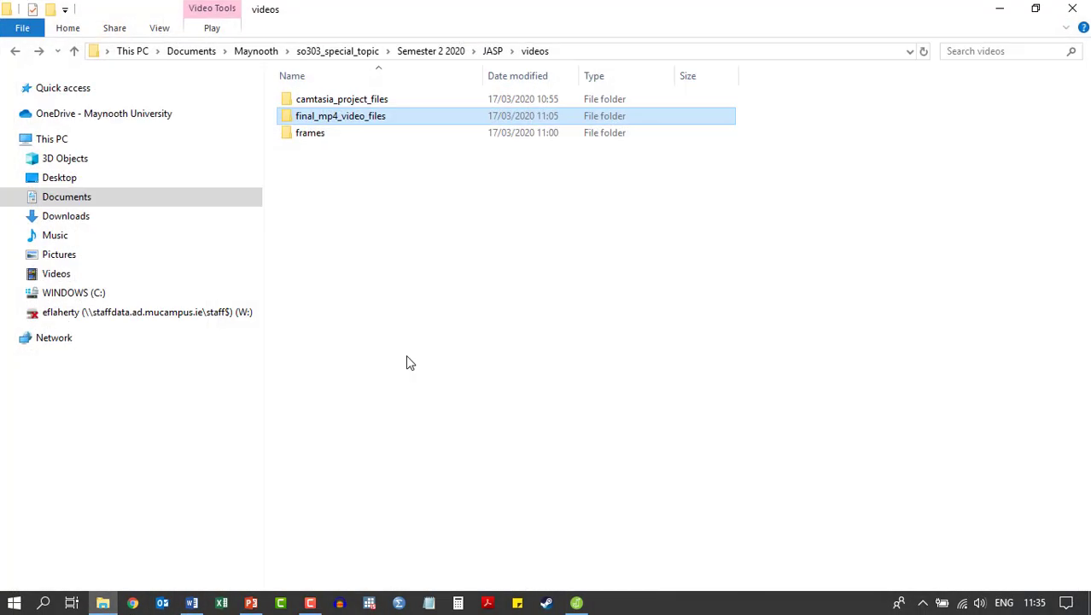
left_click(335, 53)
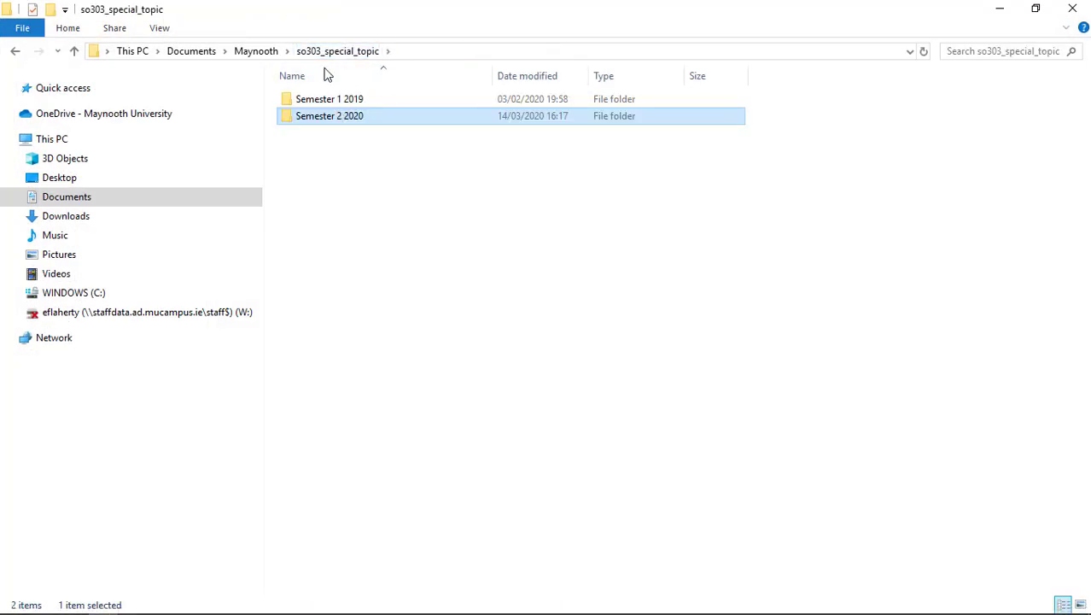
double_click(331, 117)
double_click(329, 116)
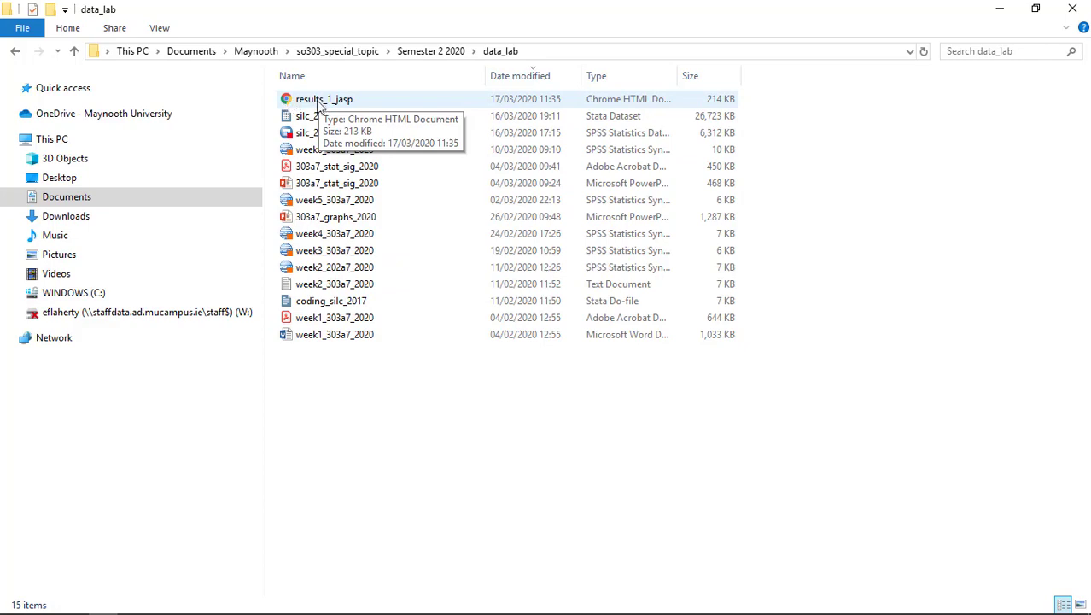
double_click(333, 100)
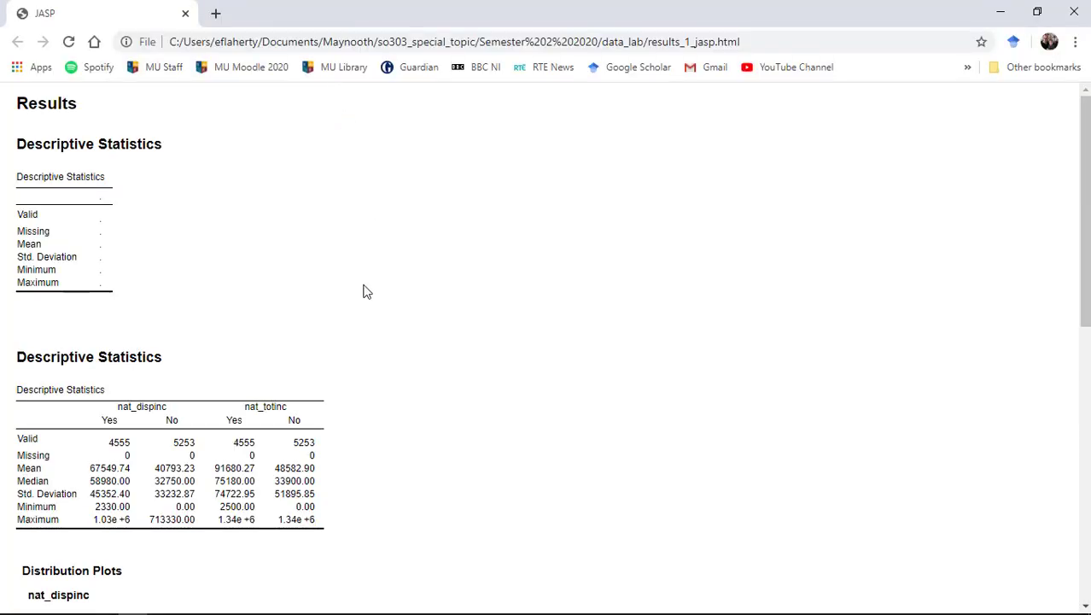
Look through the tables and distribution plots in the exported results file, and return to JASP.
scroll(333, 293, "down", 7)
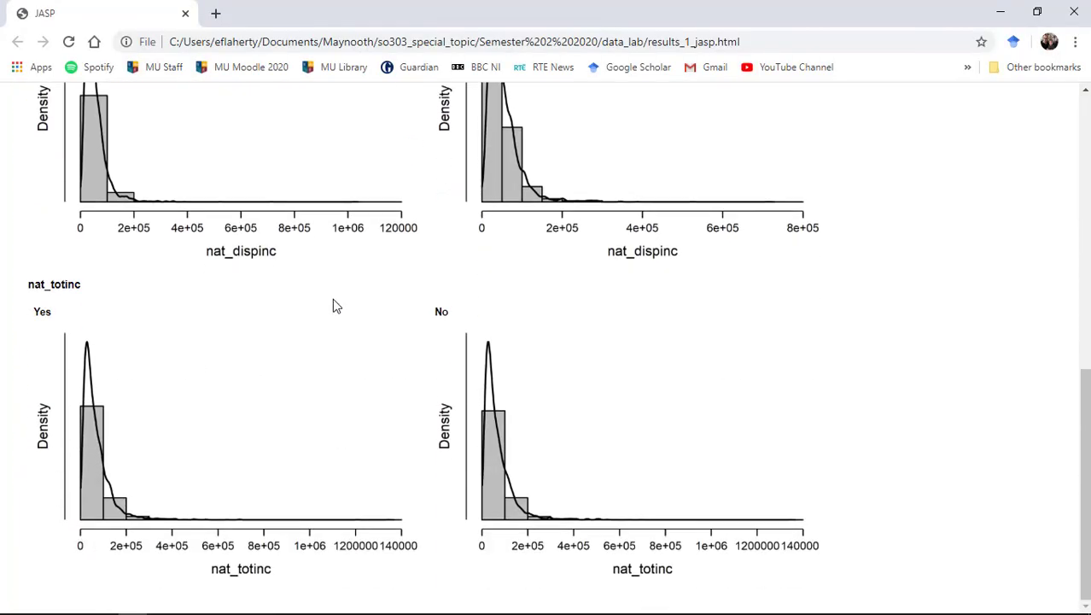
scroll(333, 298, "up", 4)
scroll(333, 298, "up", 3)
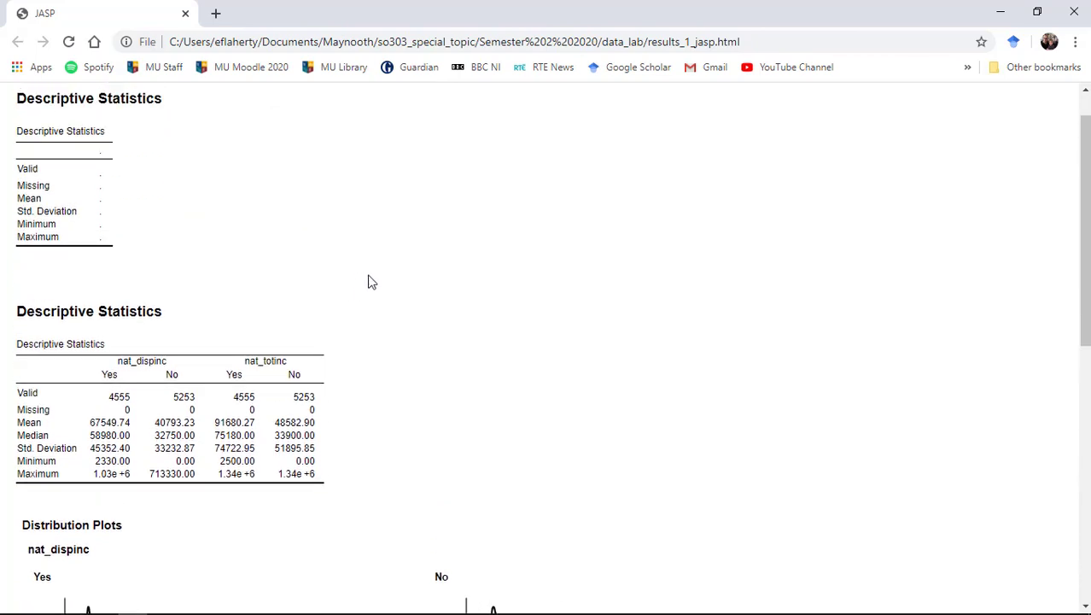
left_click(999, 12)
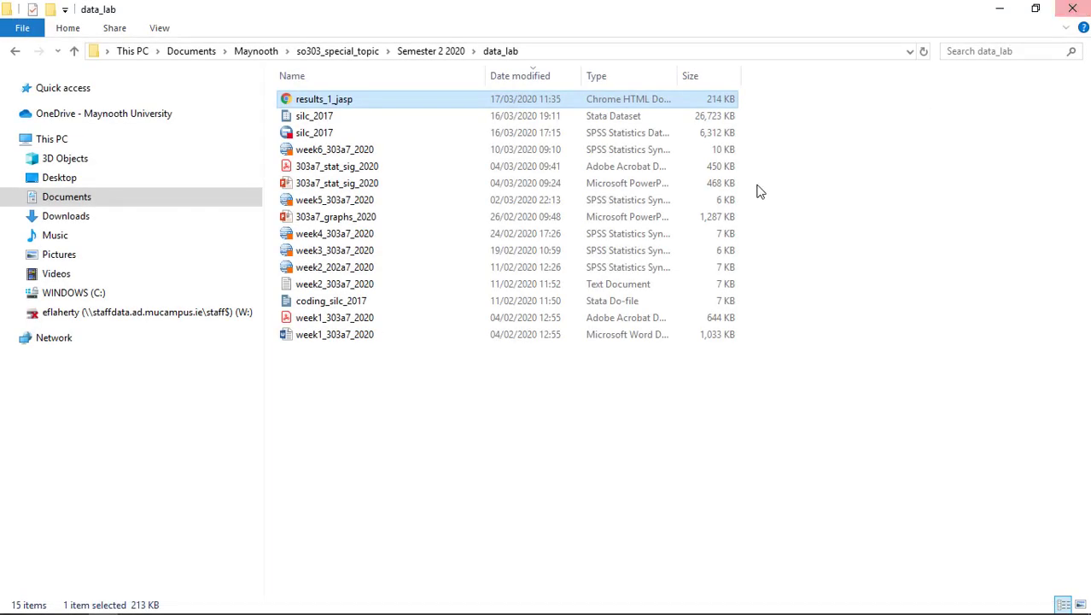
left_click(994, 8)
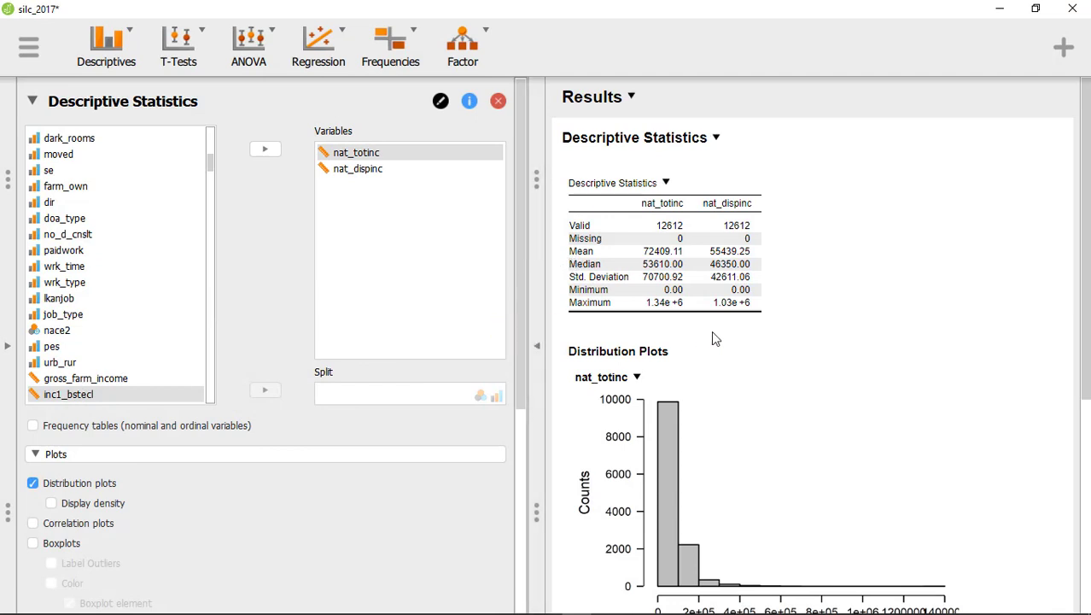
View the results at full width, look at the silc_2017 data sheet, and return to the analysis options beside the results.
left_click(536, 340)
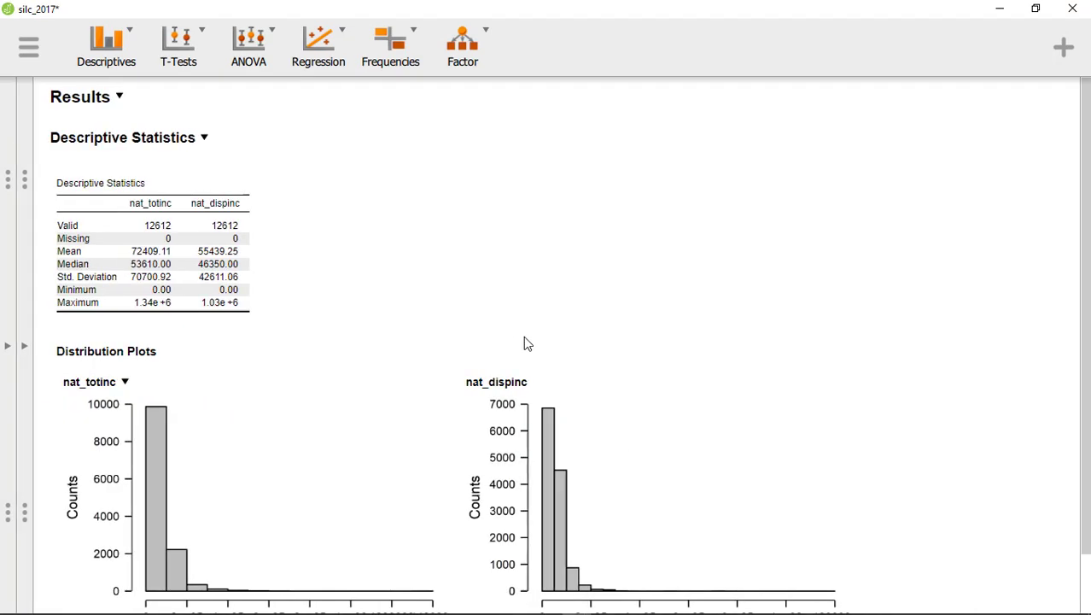
left_click(22, 346)
left_click(9, 346)
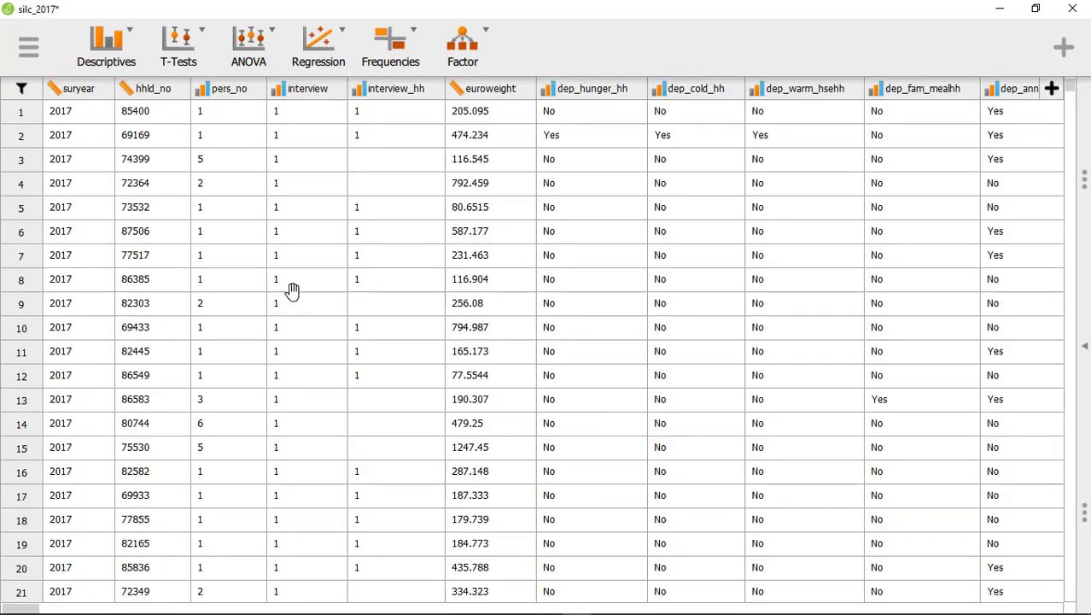
left_click(1086, 355)
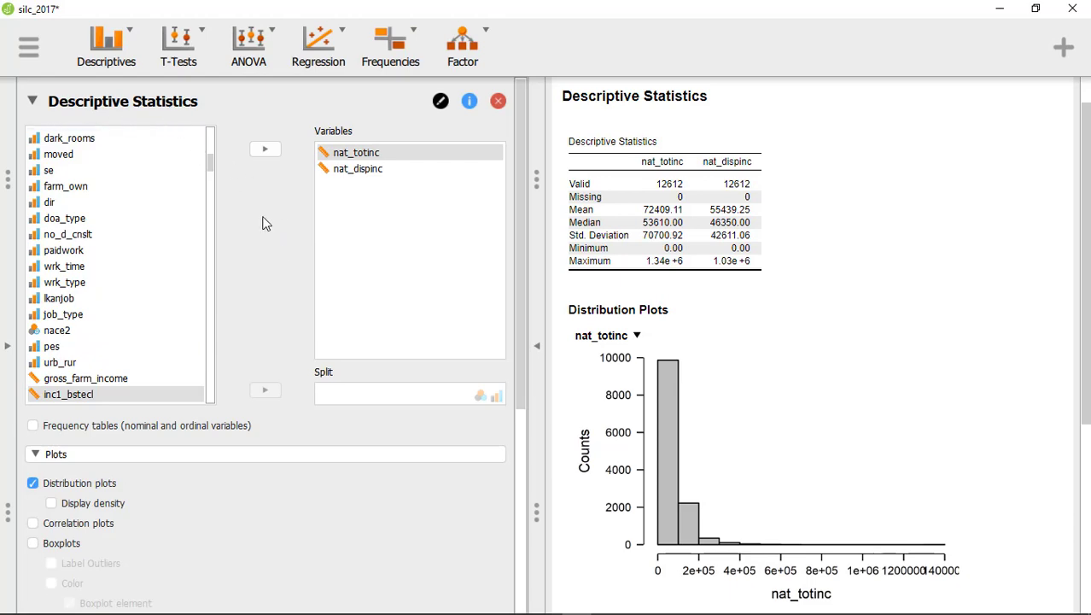
Add a Contingency Tables analysis, and expand and collapse the Descriptive Statistics analysis above it.
left_click(415, 41)
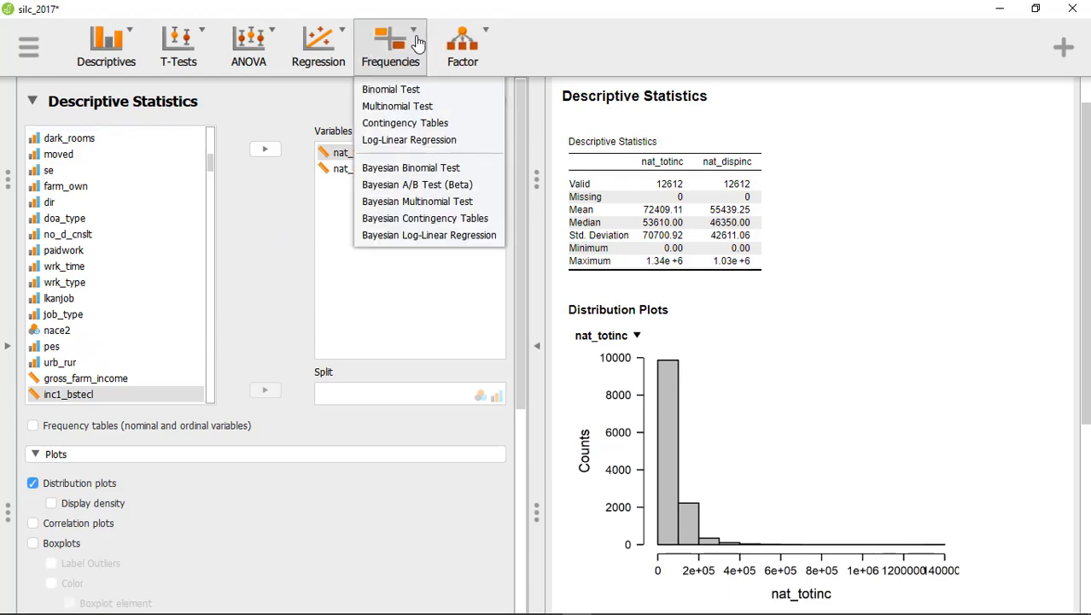
left_click(417, 123)
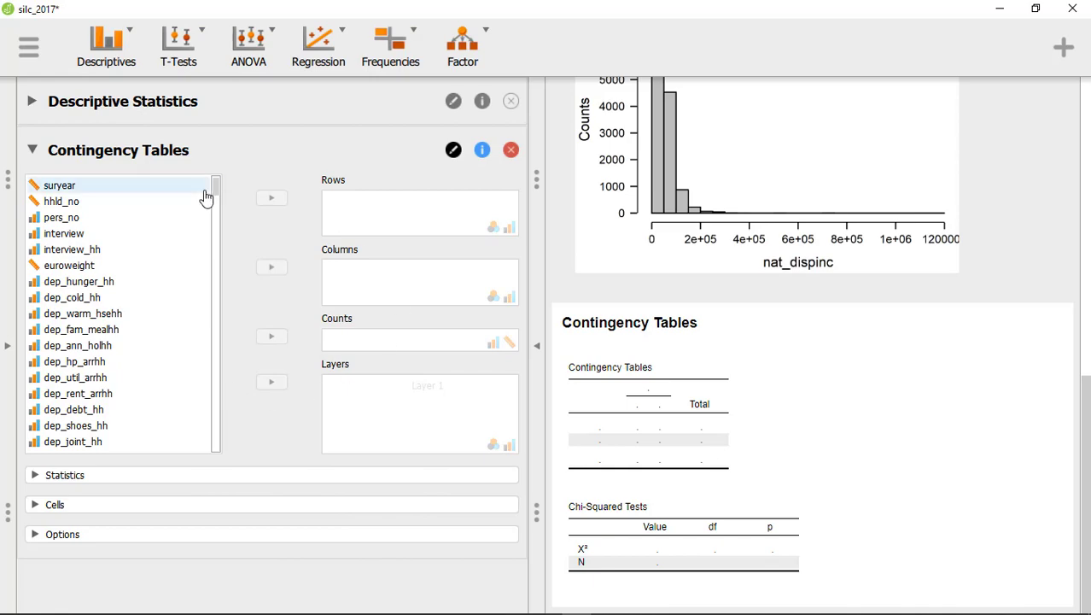
left_click(33, 102)
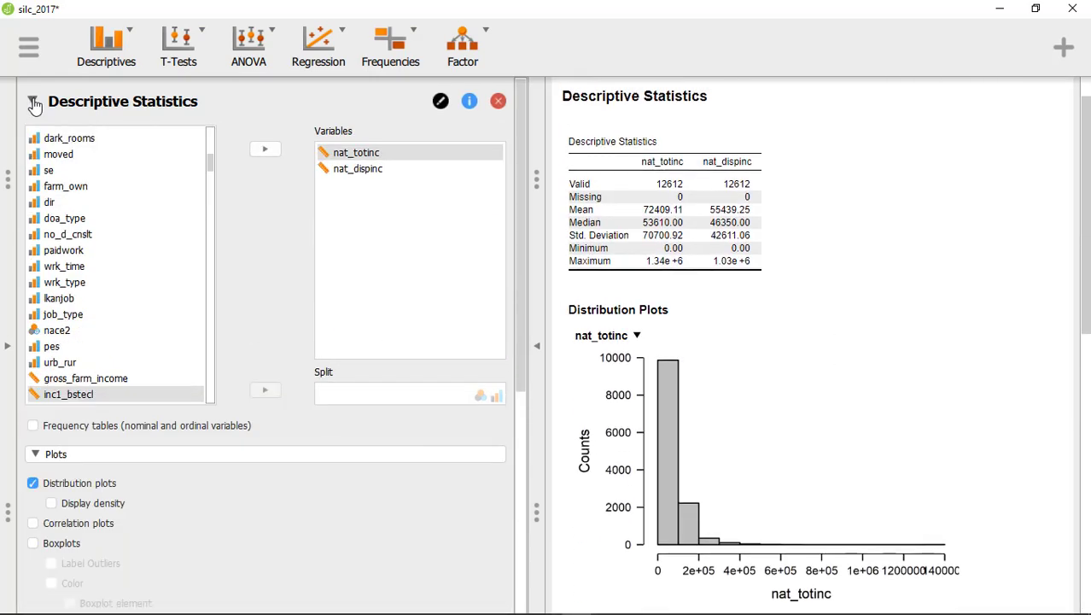
left_click(34, 102)
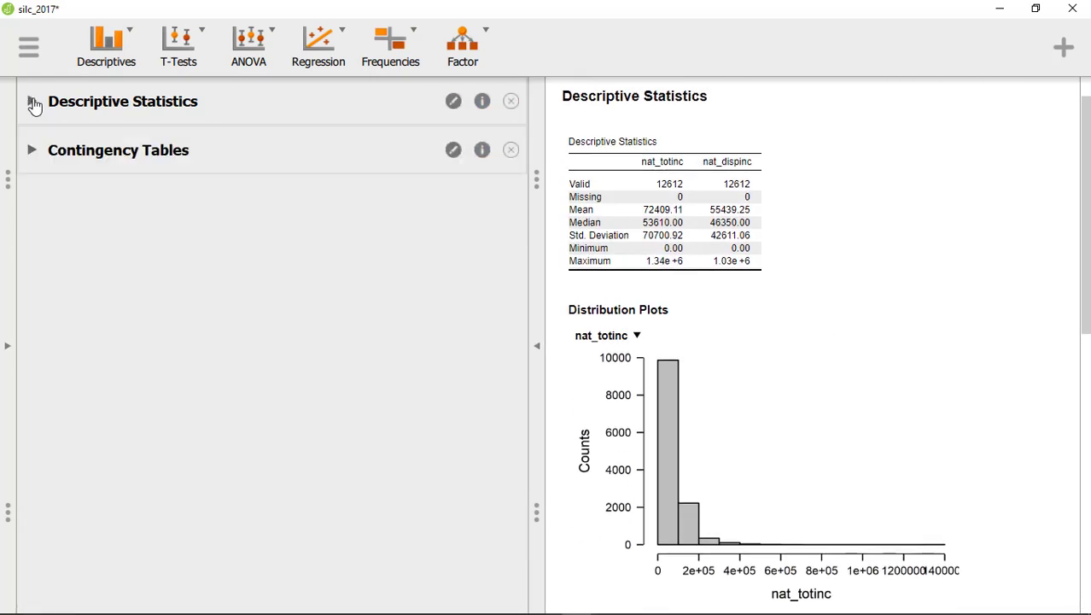
Reopen the Descriptive Statistics analysis and split nat_totinc and nat_dispinc by job_type.
left_click(33, 102)
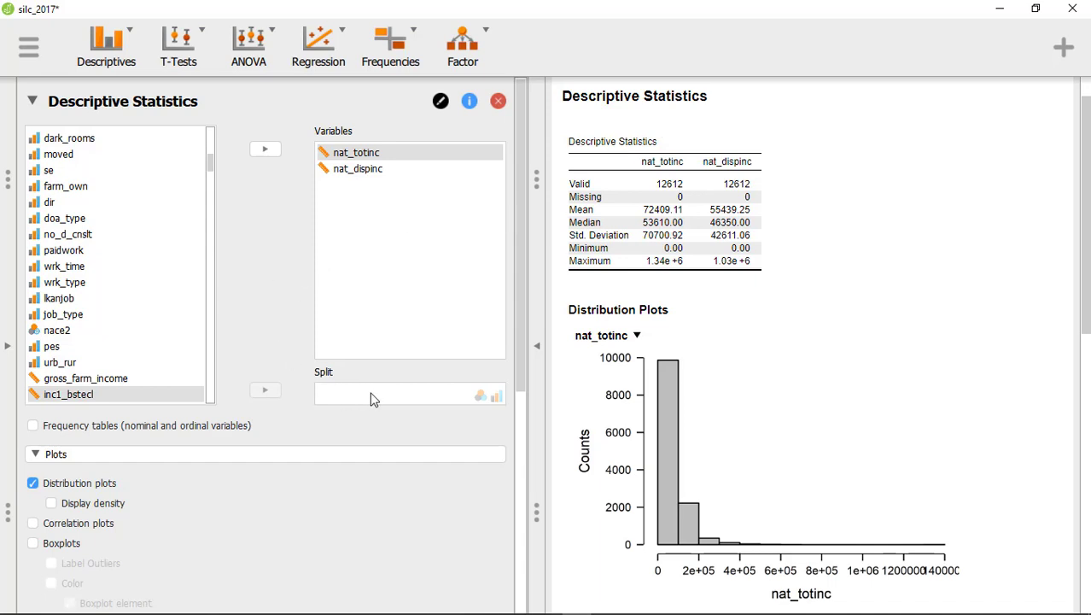
left_click(63, 316)
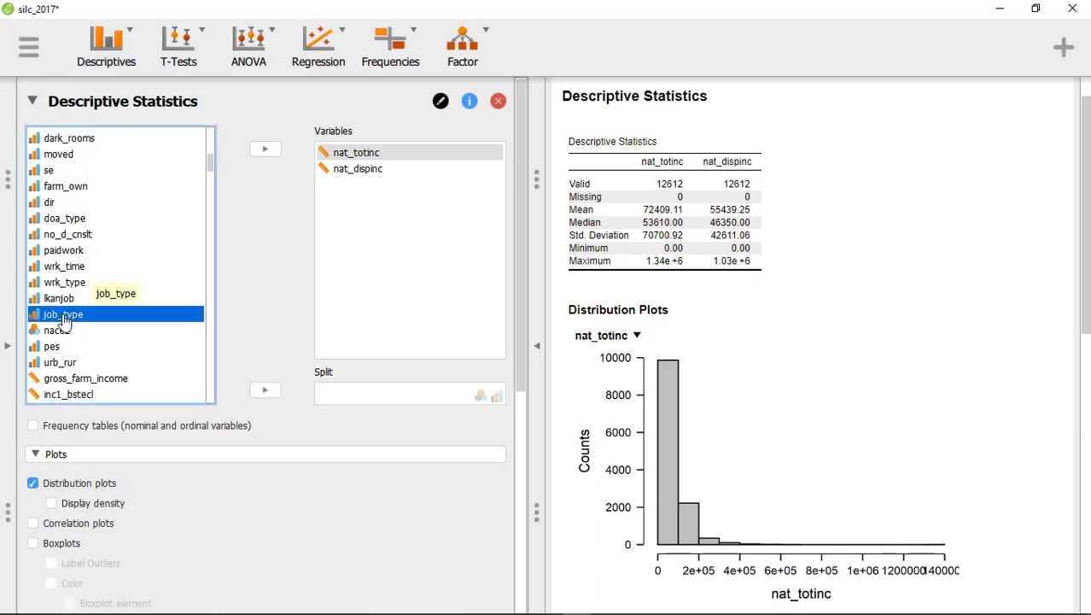
left_click(265, 389)
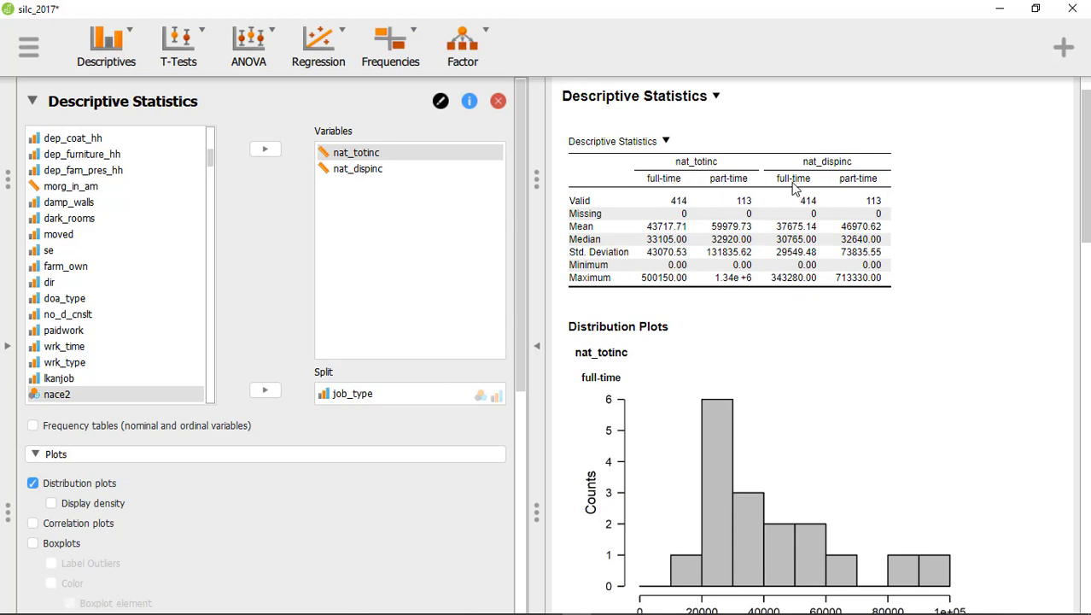
Examine the descriptive statistics and distribution plots for the full-time and part-time groups, comparing valid cases with the plots.
scroll(965, 320, "down", 2)
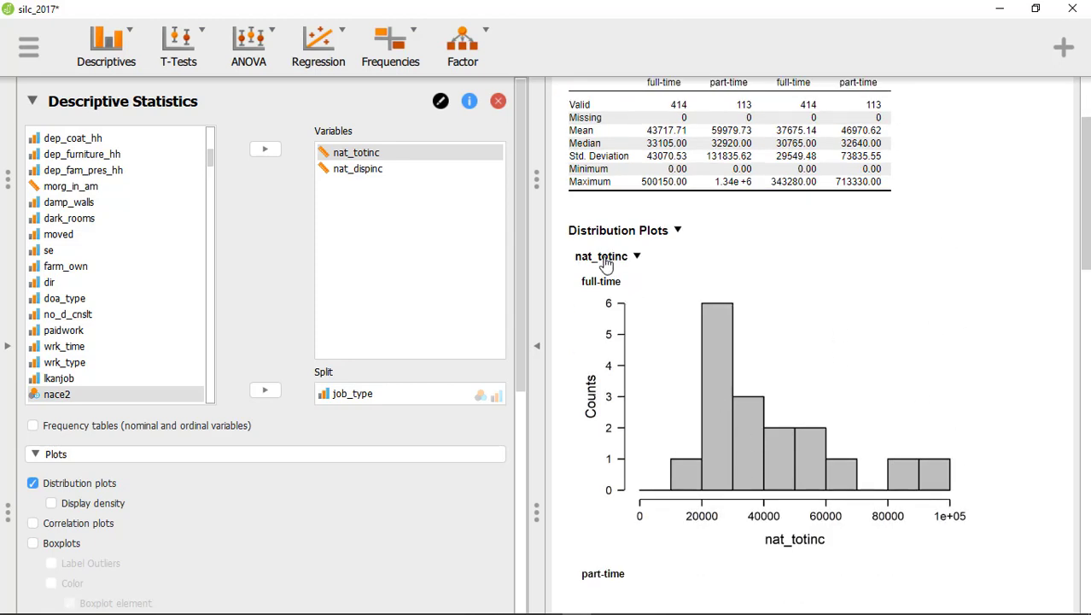
scroll(613, 295, "down", 3)
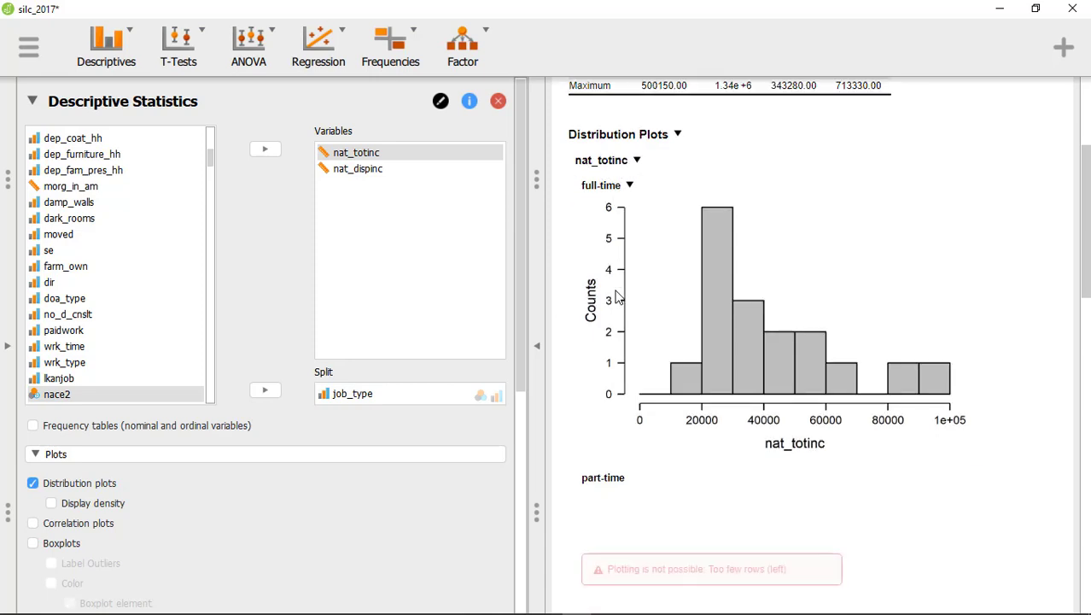
scroll(709, 413, "down", 1)
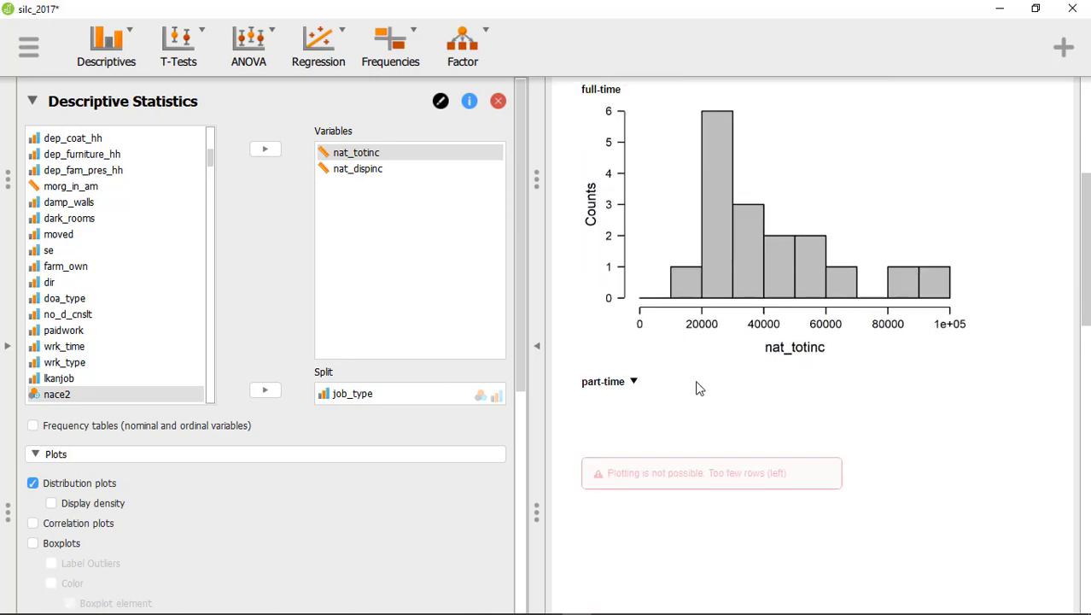
scroll(700, 384, "up", 5)
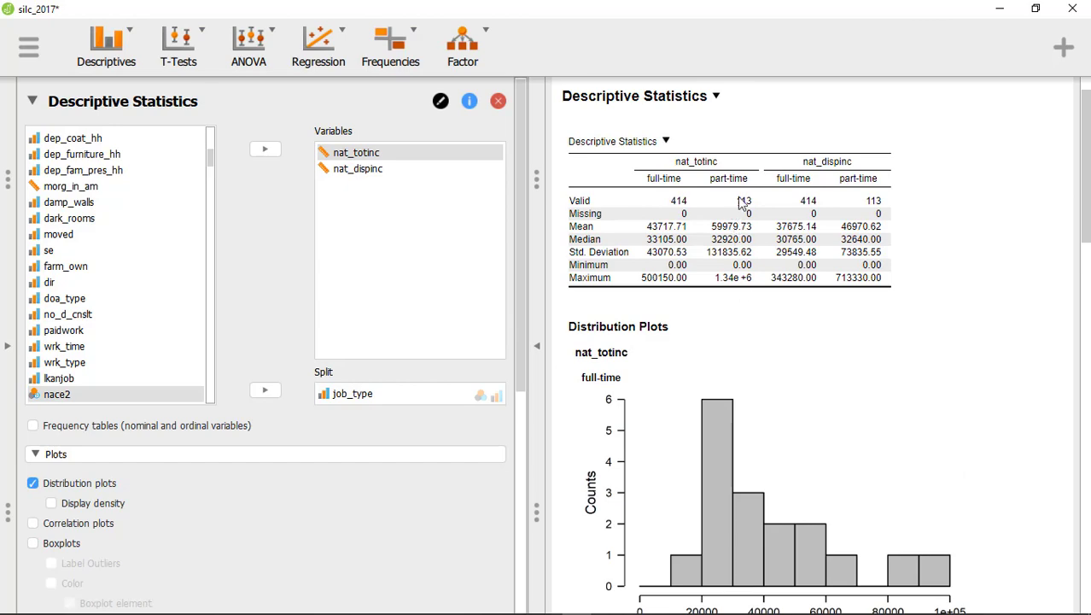
scroll(746, 341, "down", 5)
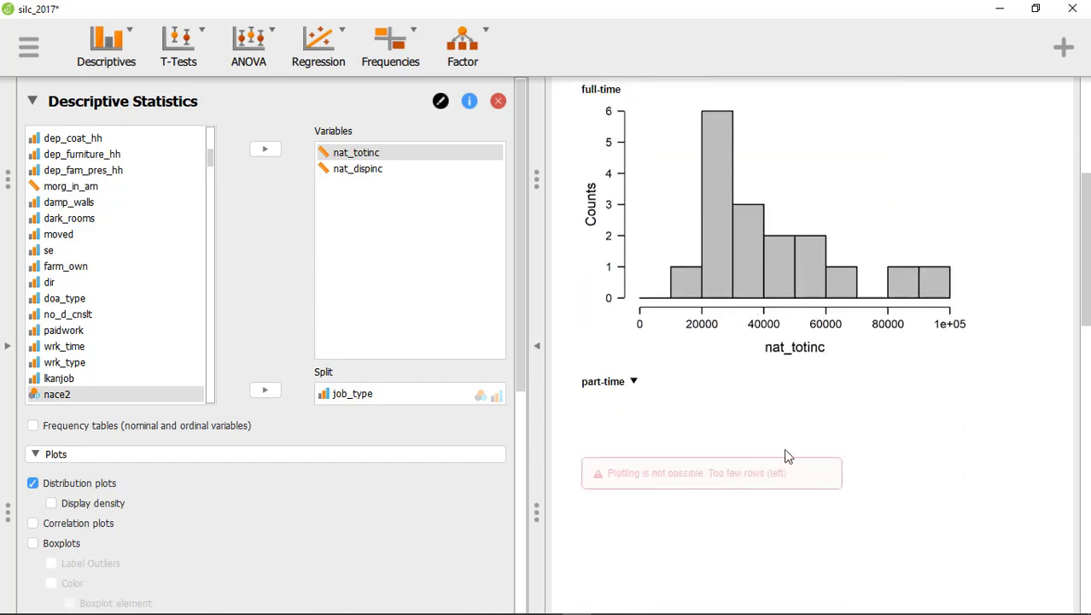
scroll(787, 457, "up", 5)
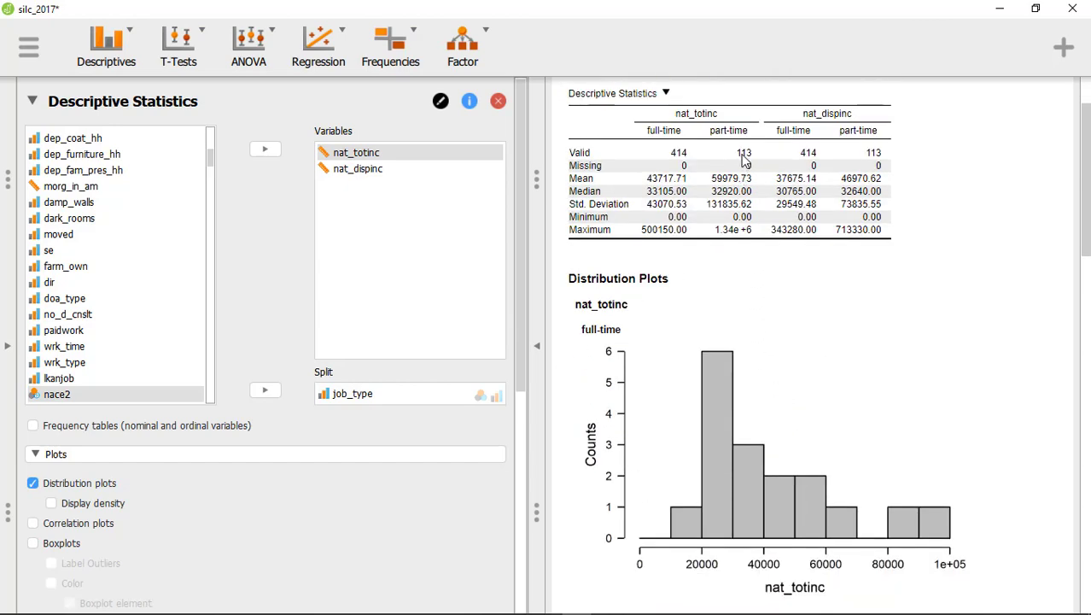
scroll(869, 433, "down", 15)
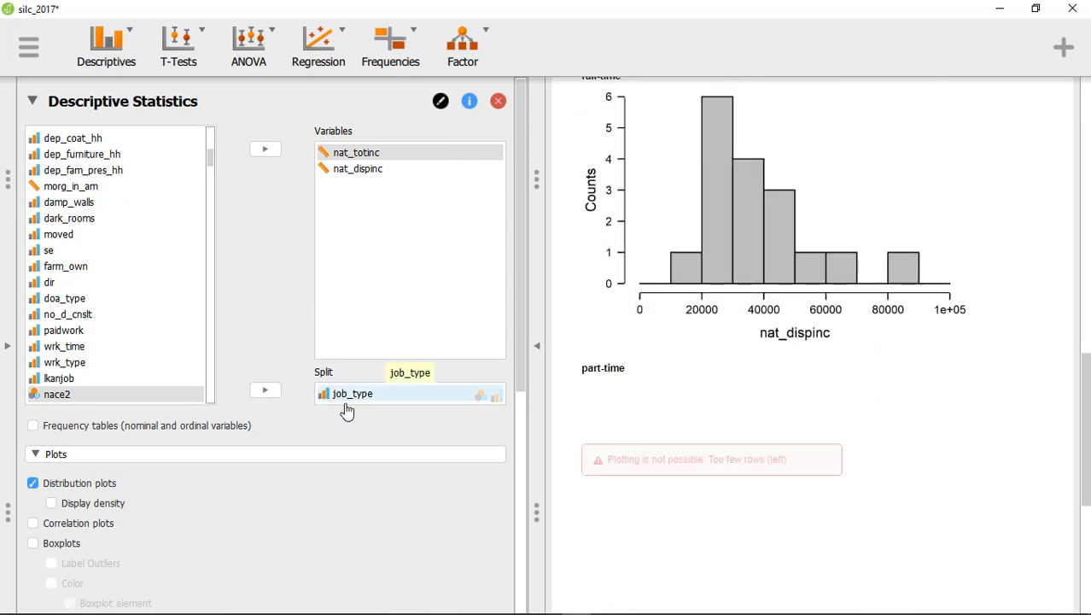
scroll(960, 372, "up", 2)
scroll(960, 372, "up", 1)
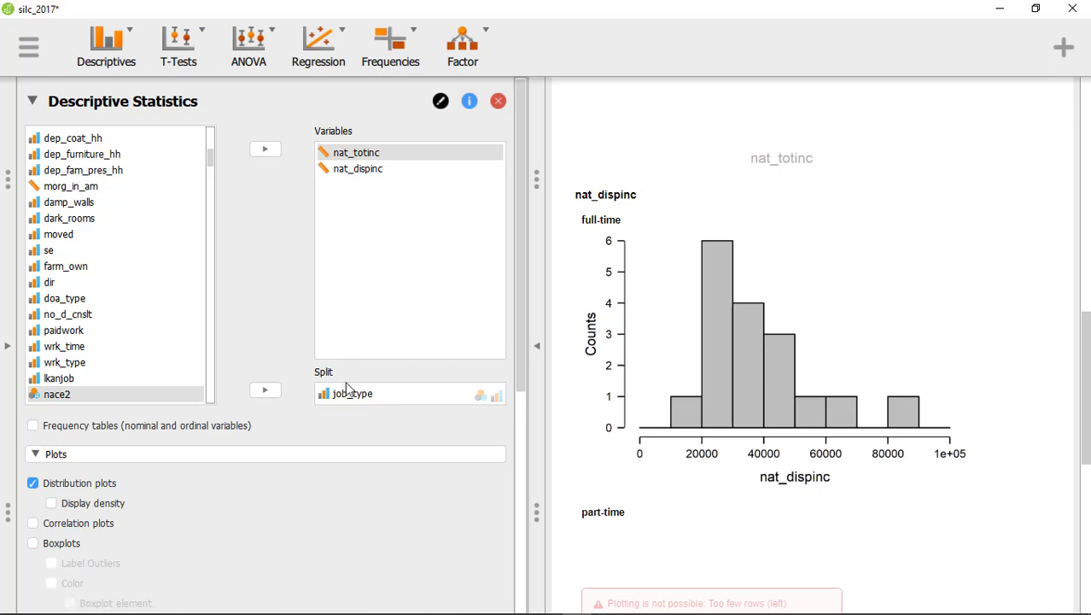
scroll(941, 376, "up", 4)
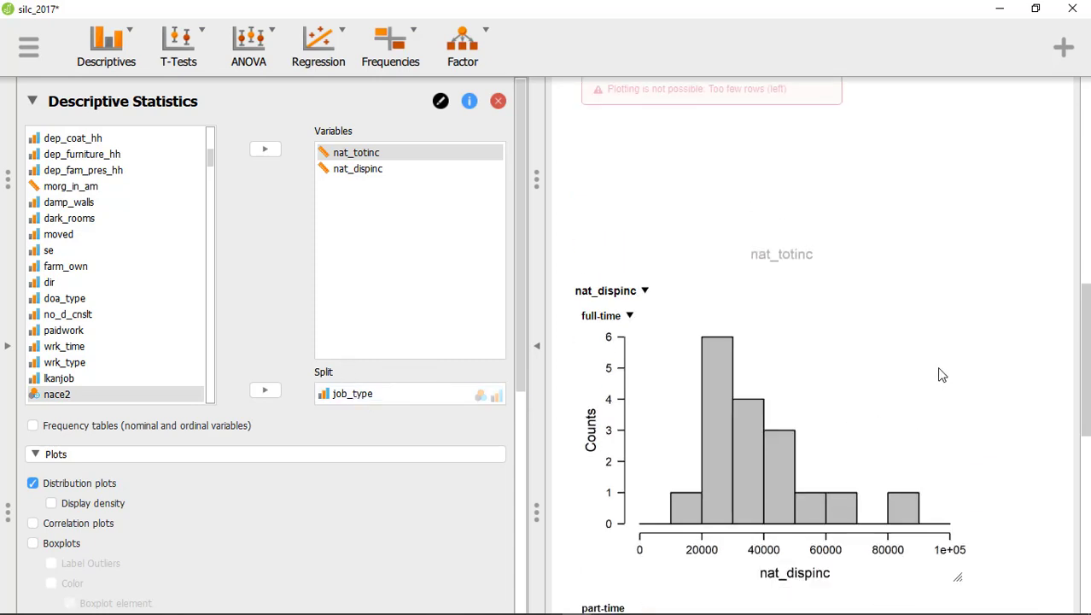
Replace job_type with paidwork as the split variable in Descriptive Statistics.
left_click(341, 394)
left_click(270, 392)
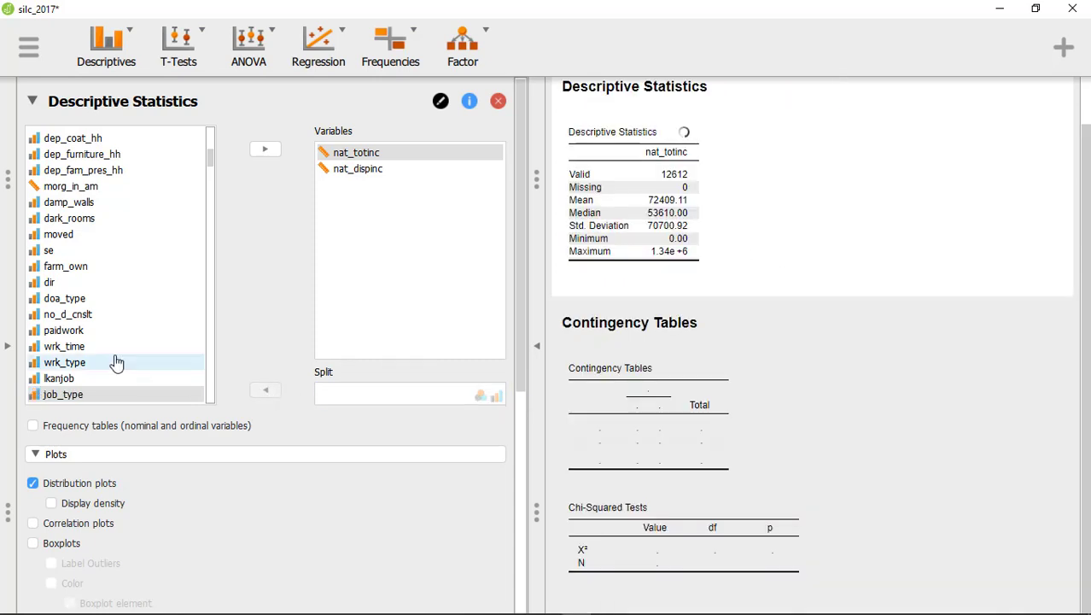
left_click(76, 331)
left_click(267, 397)
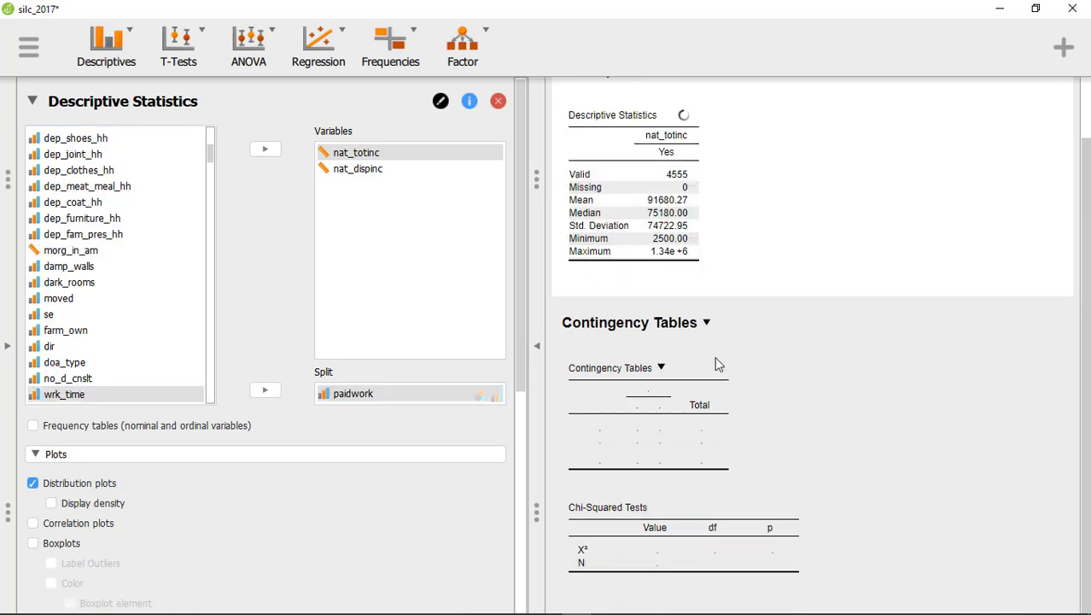
Review the descriptive statistics and distribution plots of nat_totinc and nat_dispinc for each paidwork group.
scroll(815, 283, "up", 7)
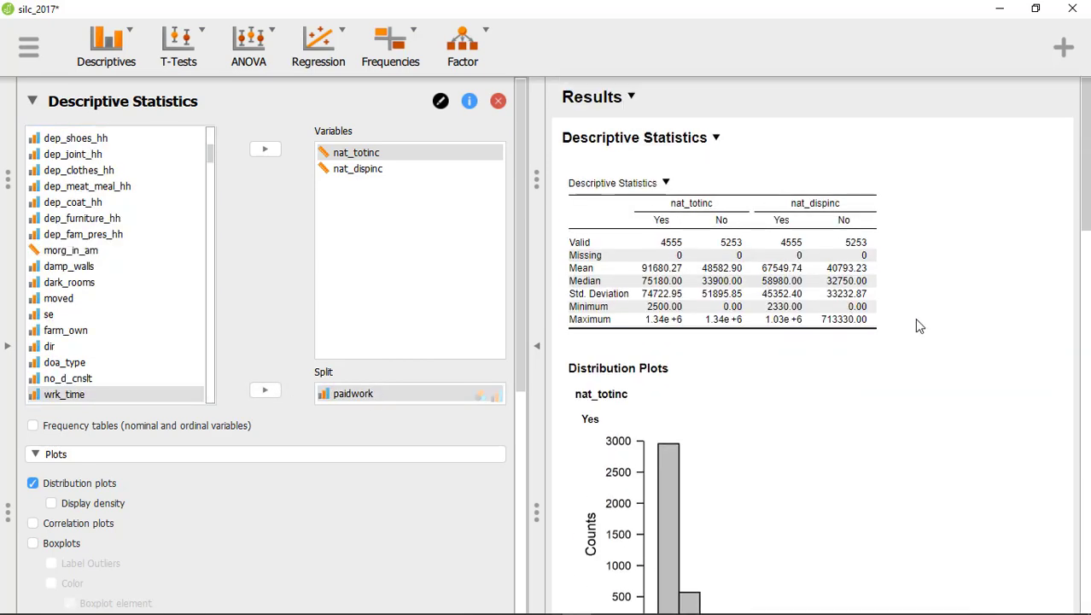
scroll(918, 325, "down", 3)
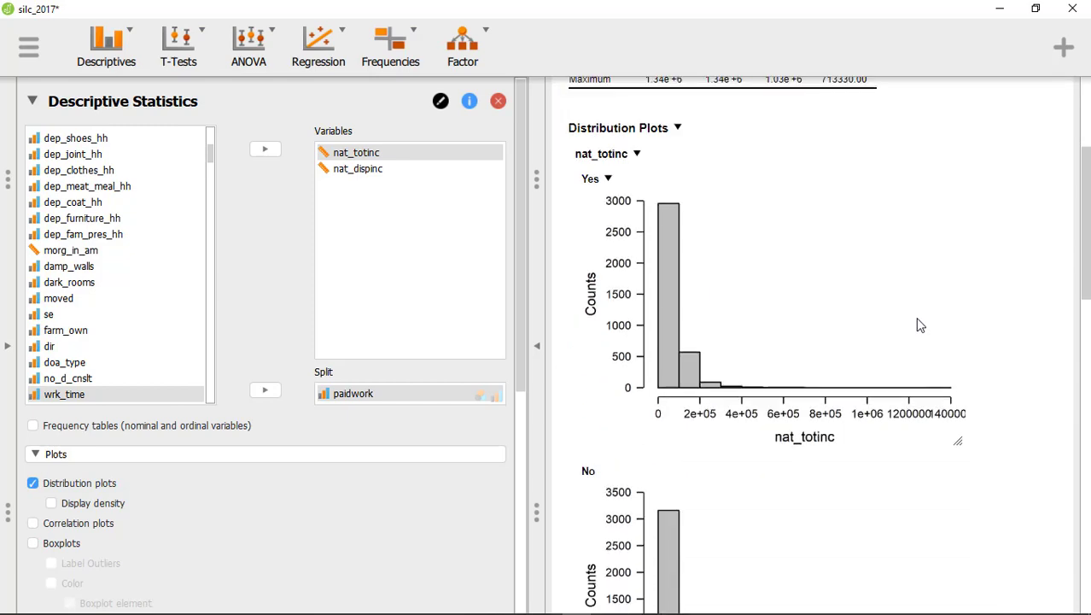
scroll(929, 323, "down", 4)
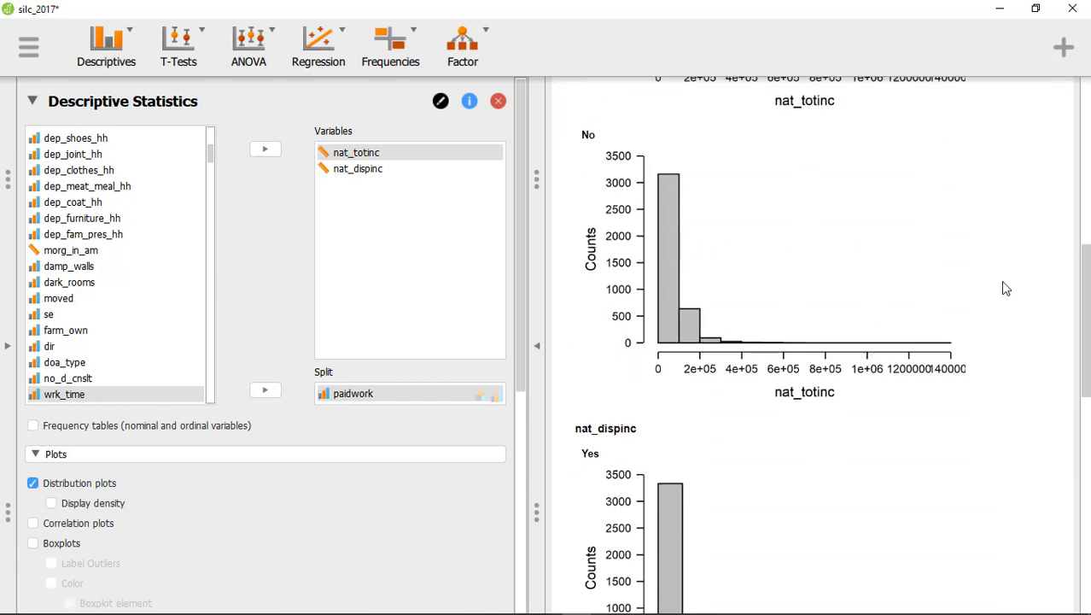
scroll(1015, 303, "down", 3)
scroll(995, 307, "down", 5)
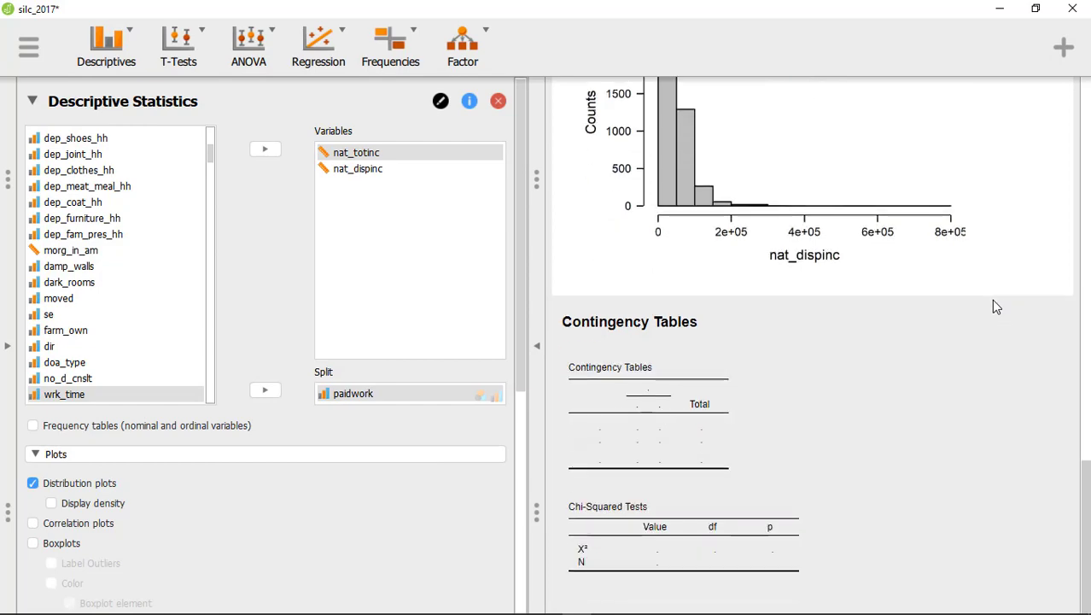
scroll(995, 305, "up", 6)
scroll(993, 301, "up", 10)
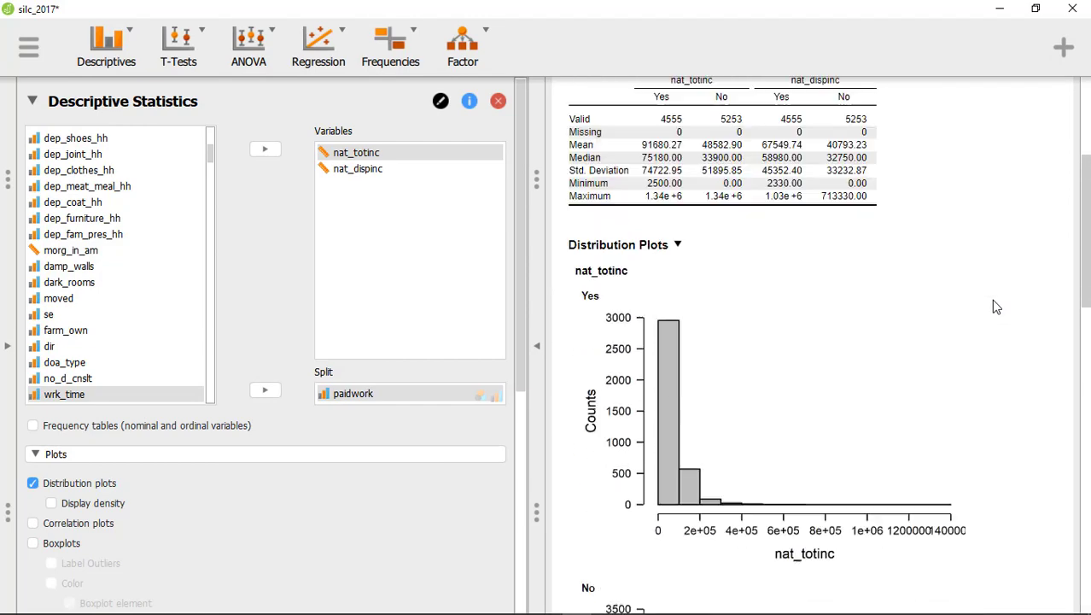